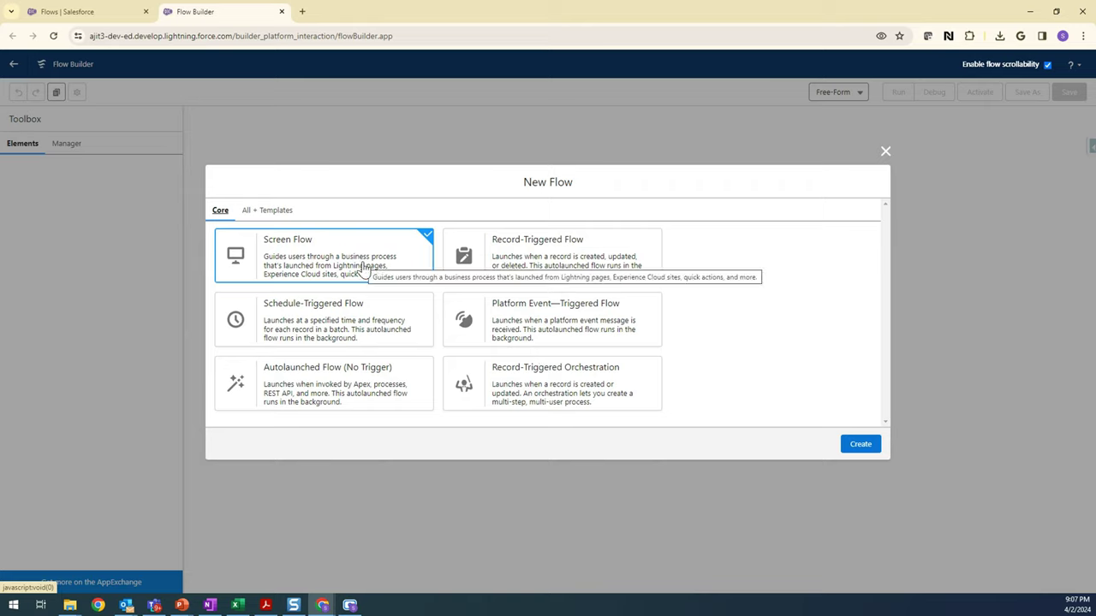
- Create a blank screen flow that has only Start and End elements
{"action": "left_click", "coordinate": [861, 445]}
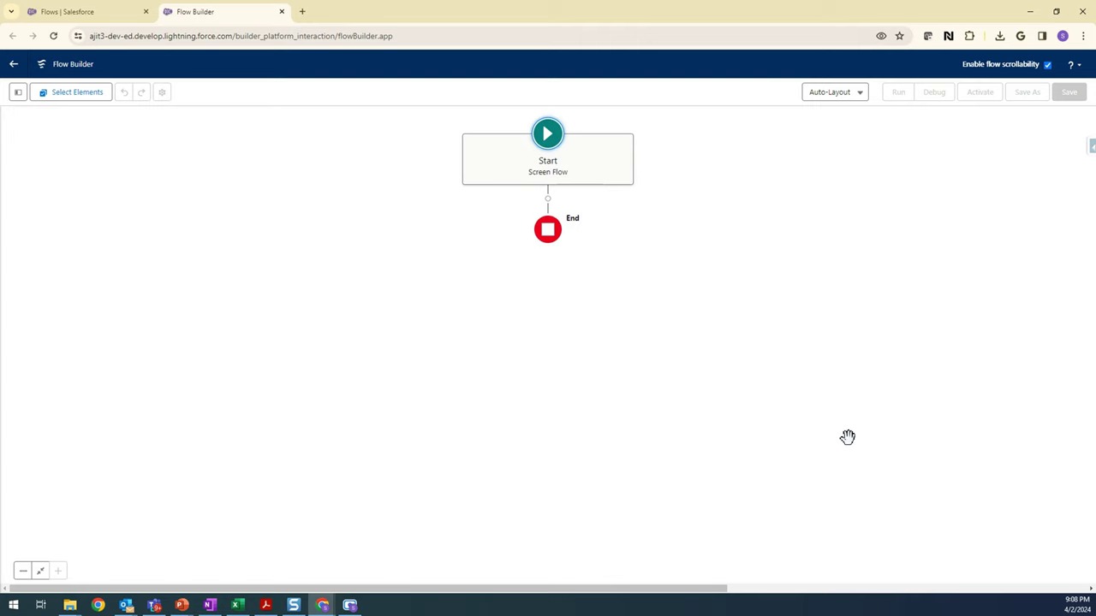
- Open the Service app's Home page in a new browser tab from the App Launcher
{"action": "left_click", "coordinate": [66, 10]}
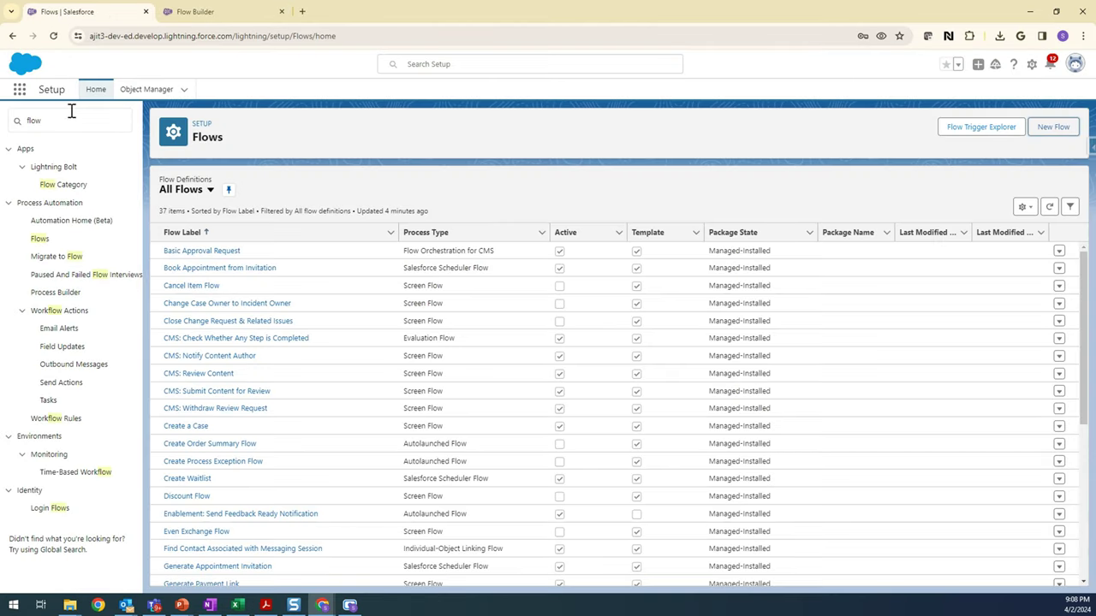
{"action": "left_click", "coordinate": [19, 89]}
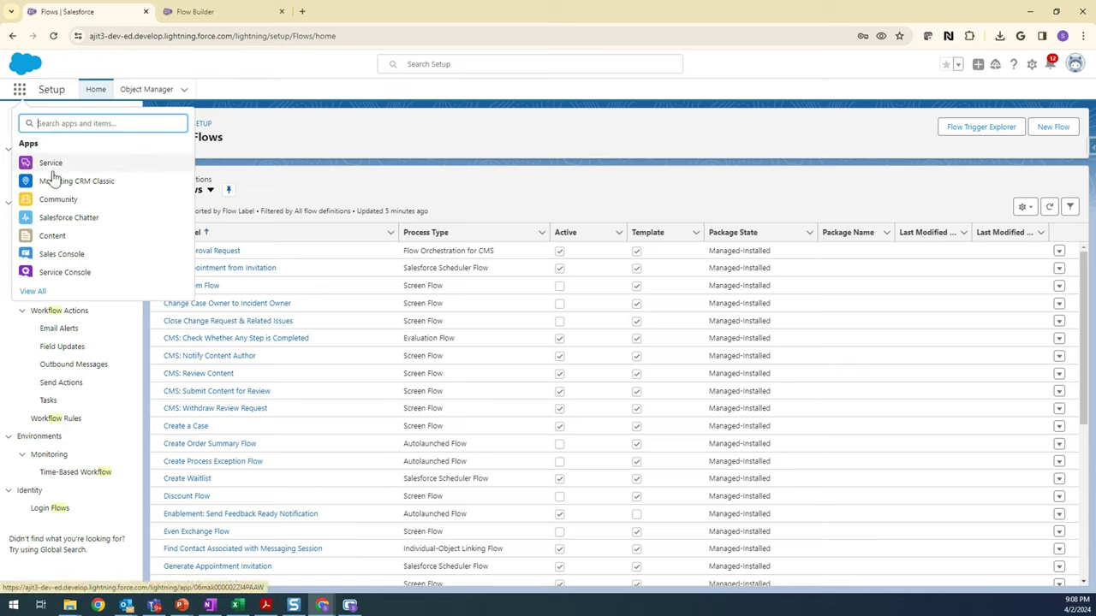
{"action": "right_click", "coordinate": [50, 169]}
{"action": "left_click", "coordinate": [73, 174]}
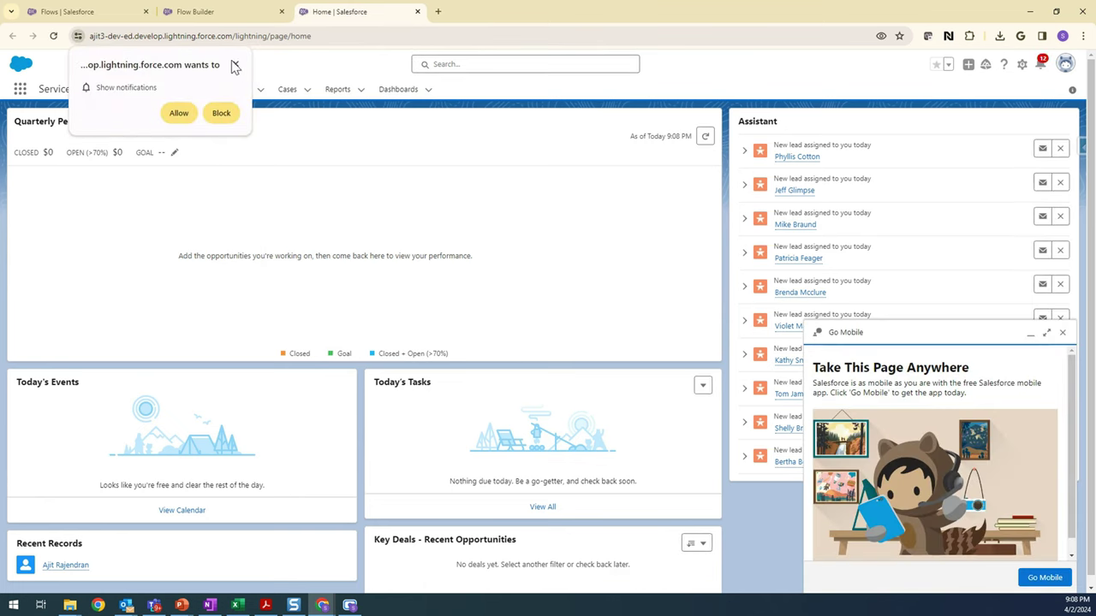
{"action": "left_click", "coordinate": [236, 66]}
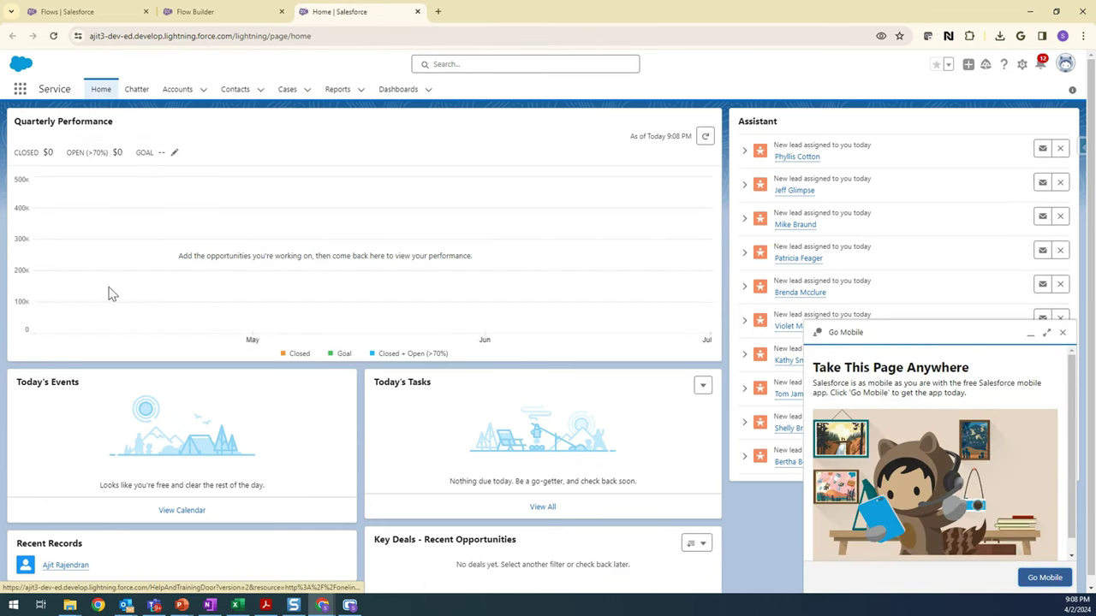
{"action": "scroll", "coordinate": [179, 432], "scroll_direction": "down", "scroll_amount": 1}
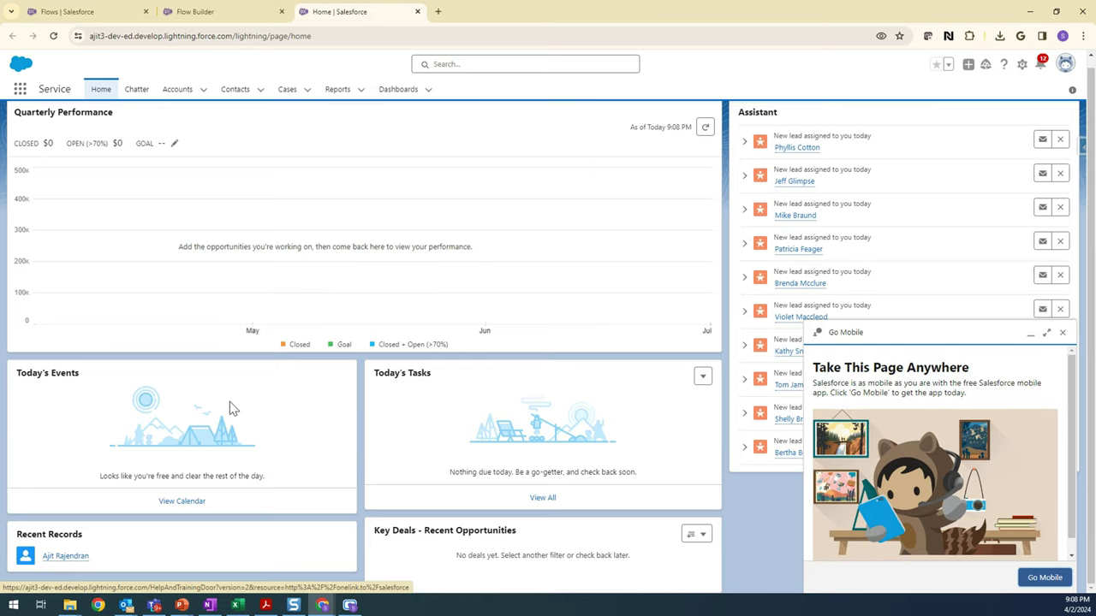
- Back in Flow Builder, insert a Screen element on the connector after Start
{"action": "left_click", "coordinate": [220, 11]}
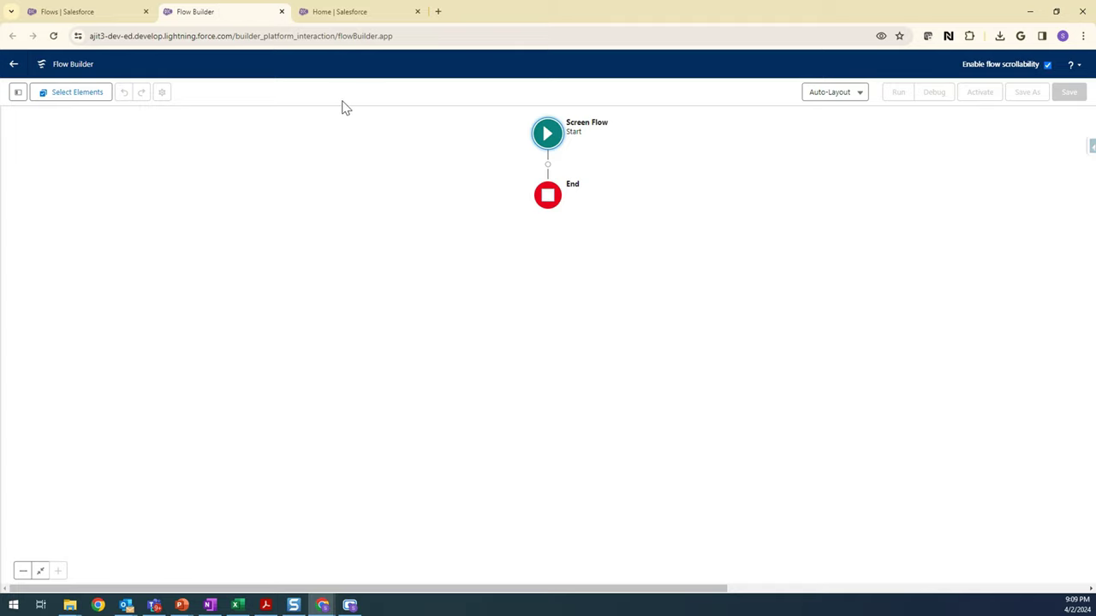
{"action": "left_click", "coordinate": [548, 165]}
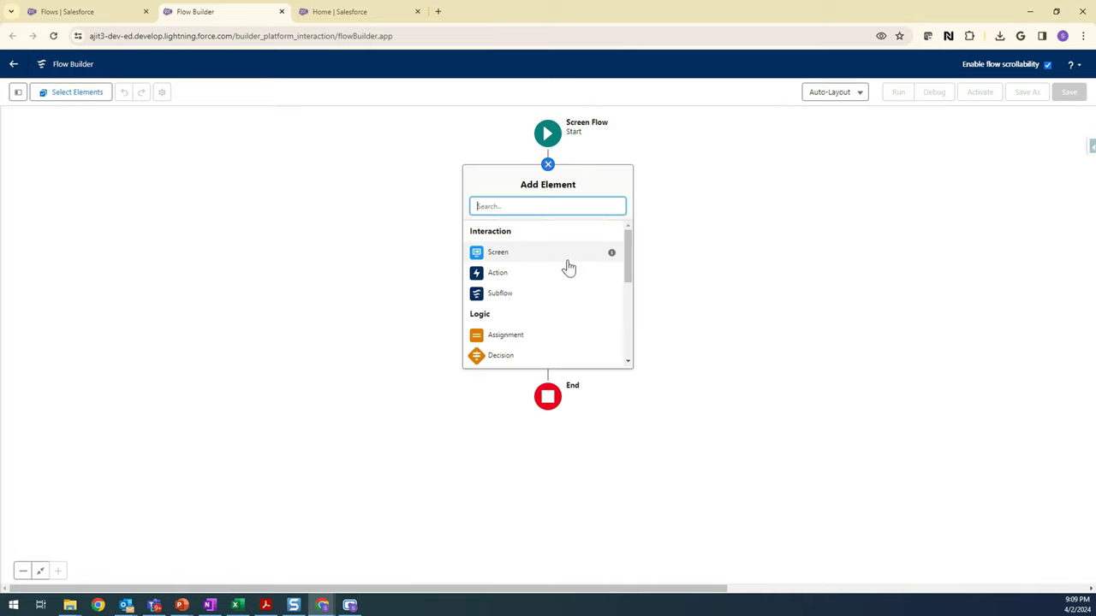
{"action": "left_click", "coordinate": [501, 252]}
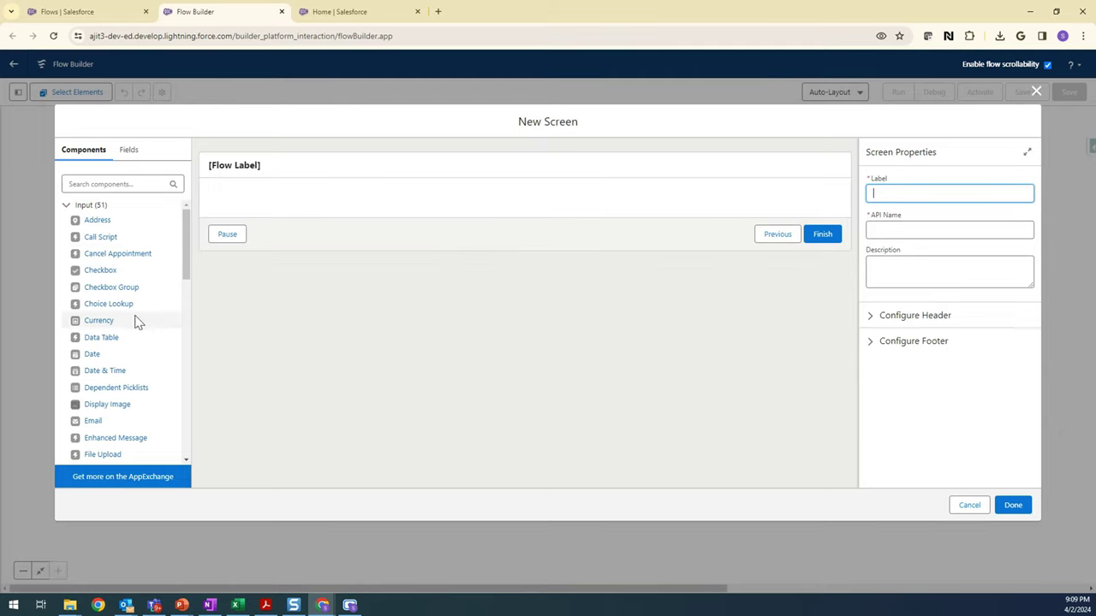
{"action": "scroll", "coordinate": [137, 322], "scroll_direction": "down", "scroll_amount": 1}
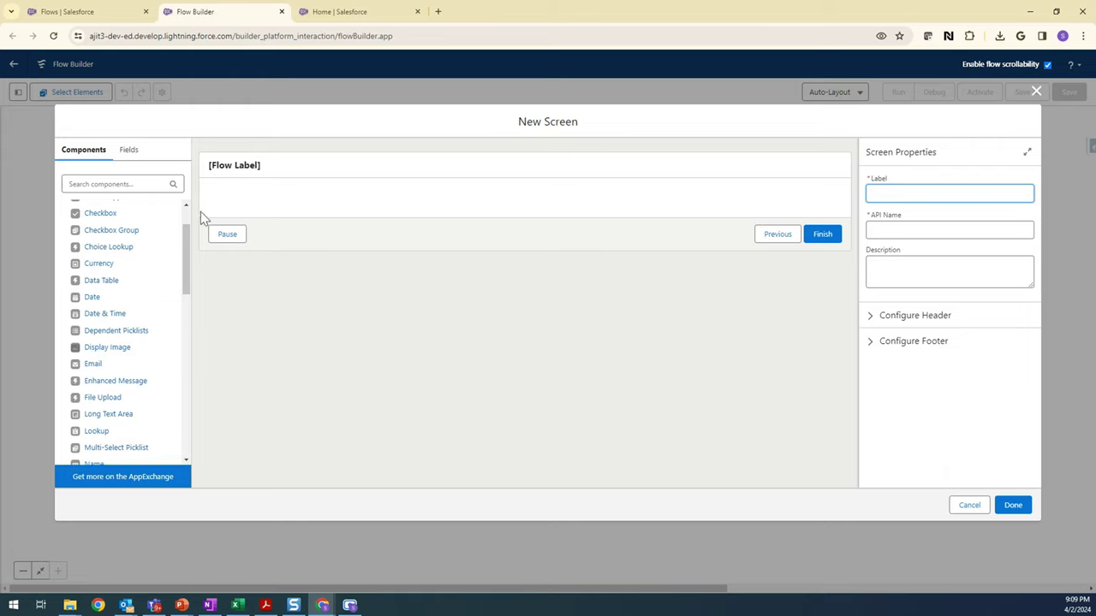
- Place a Display Text component from the Components list onto the screen canvas
{"action": "left_click", "coordinate": [190, 257]}
{"action": "left_click_drag", "start_coordinate": [190, 258], "coordinate": [185, 439]}
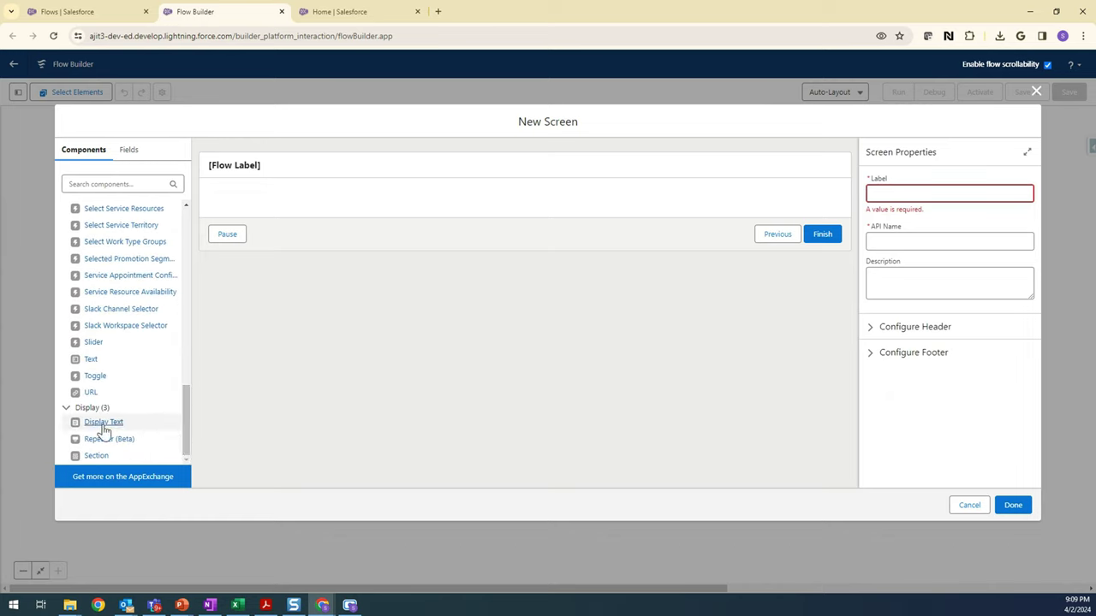
{"action": "left_click_drag", "start_coordinate": [103, 425], "coordinate": [307, 216]}
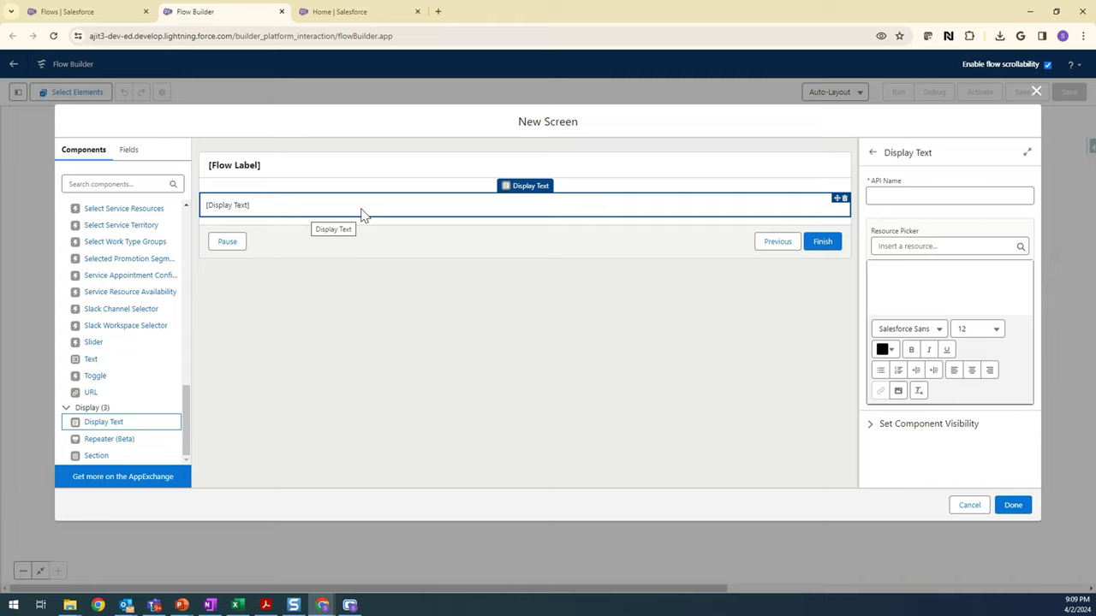
- Write 'Hi,', 'Have a great day!' and 'Thanks!' as three lines of Display Text
{"action": "left_click", "coordinate": [897, 288]}
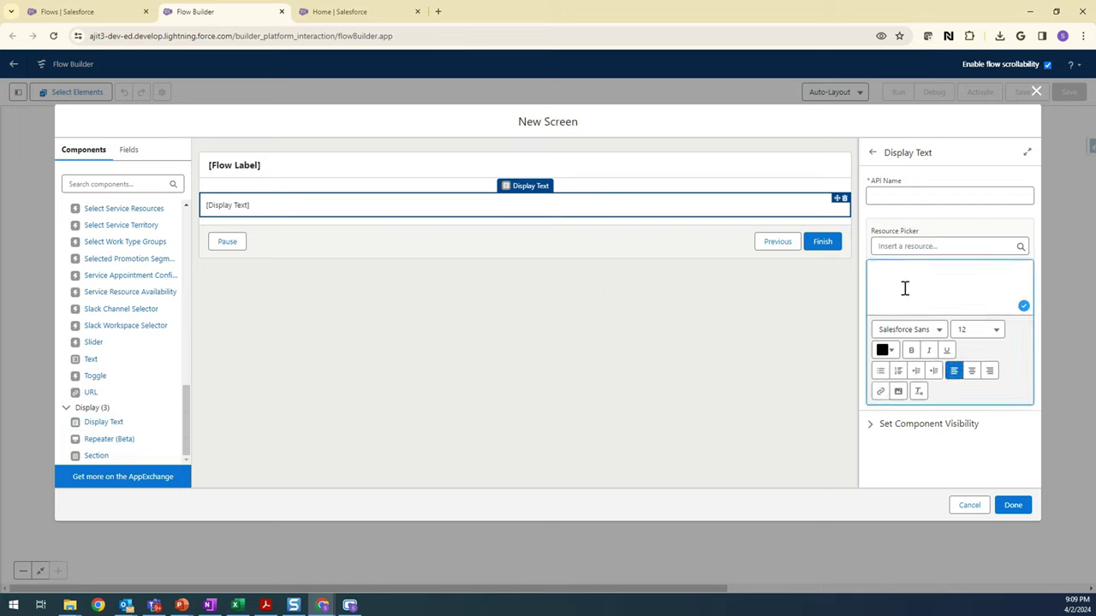
{"action": "type", "text": "Hi,"}
{"action": "key", "text": "Return"}
{"action": "type", "text": "Hav"}
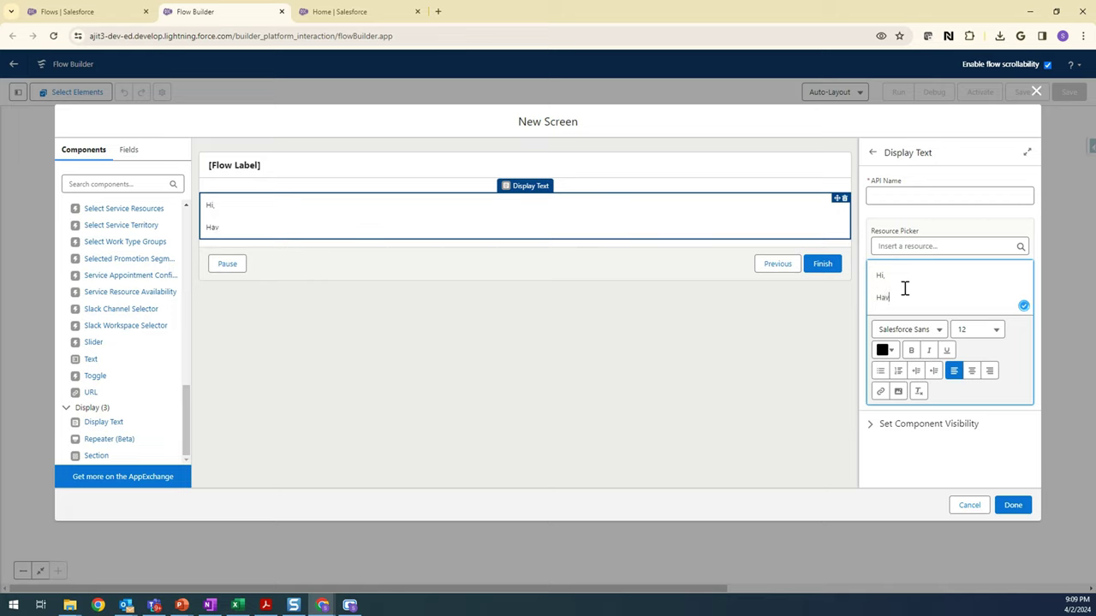
{"action": "type", "text": "e a great day!"}
{"action": "key", "text": "Return"}
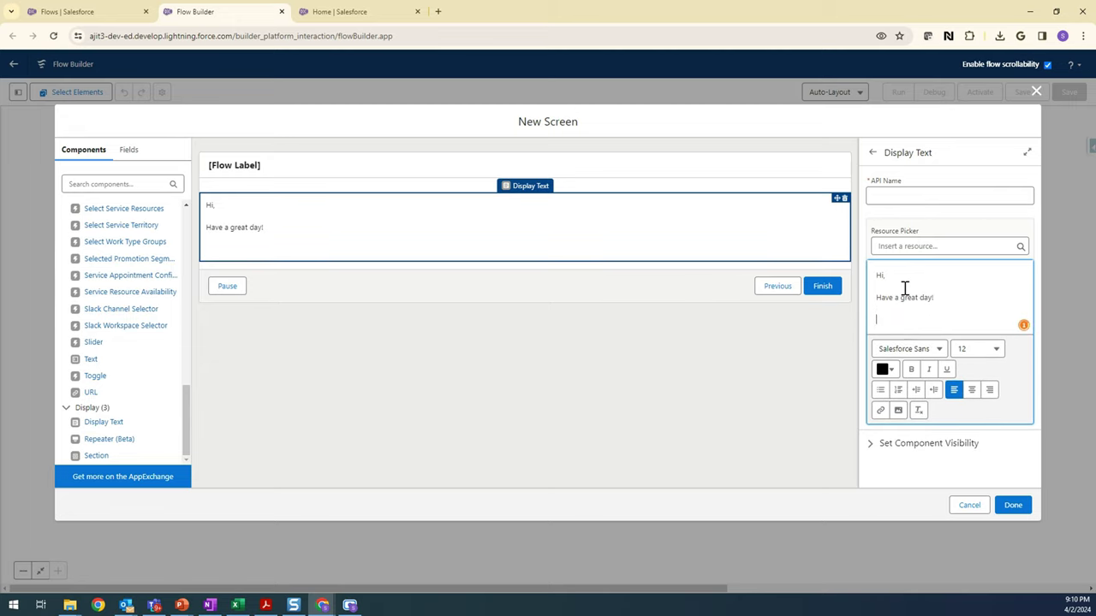
{"action": "type", "text": "Thanks"}
{"action": "left_click", "coordinate": [916, 323]}
- Set the whole message to font size 16, keeping Salesforce Sans and black colour
{"action": "left_click_drag", "start_coordinate": [915, 319], "coordinate": [871, 274]}
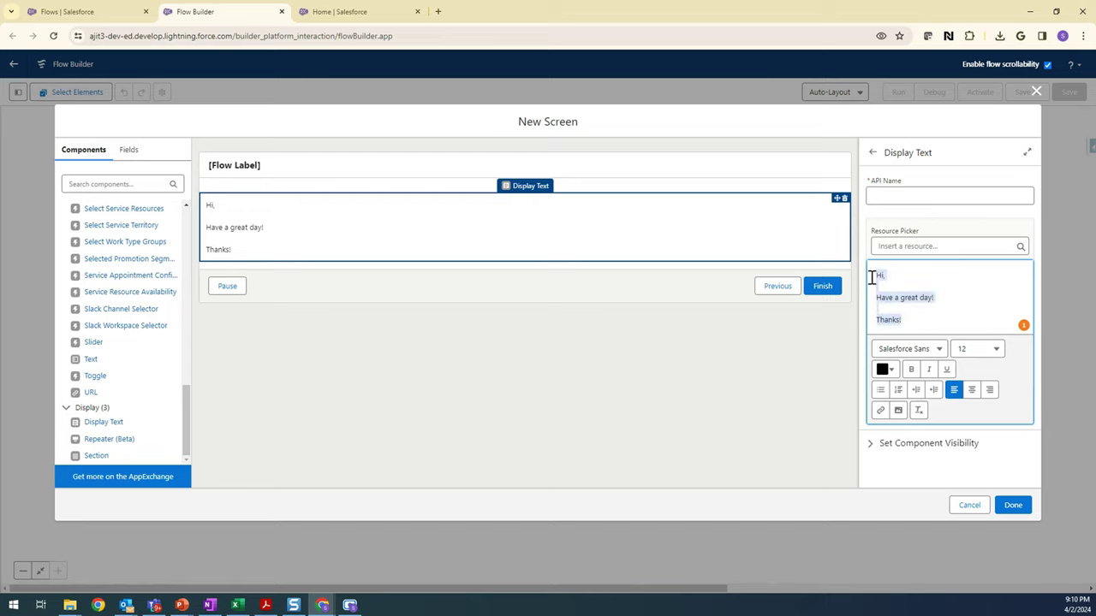
{"action": "left_click", "coordinate": [887, 367]}
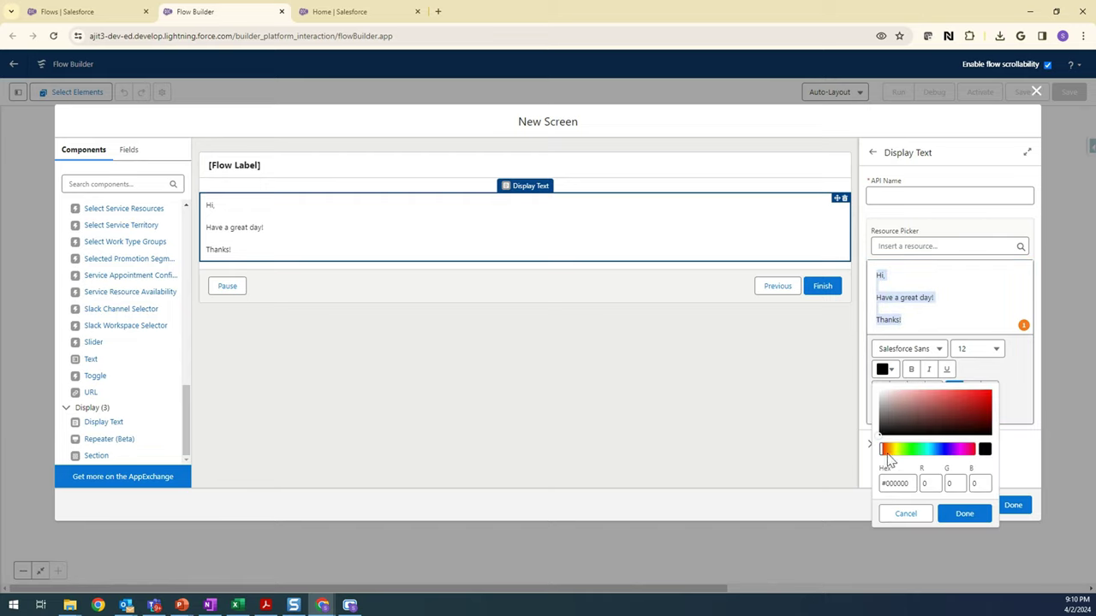
{"action": "left_click", "coordinate": [967, 318]}
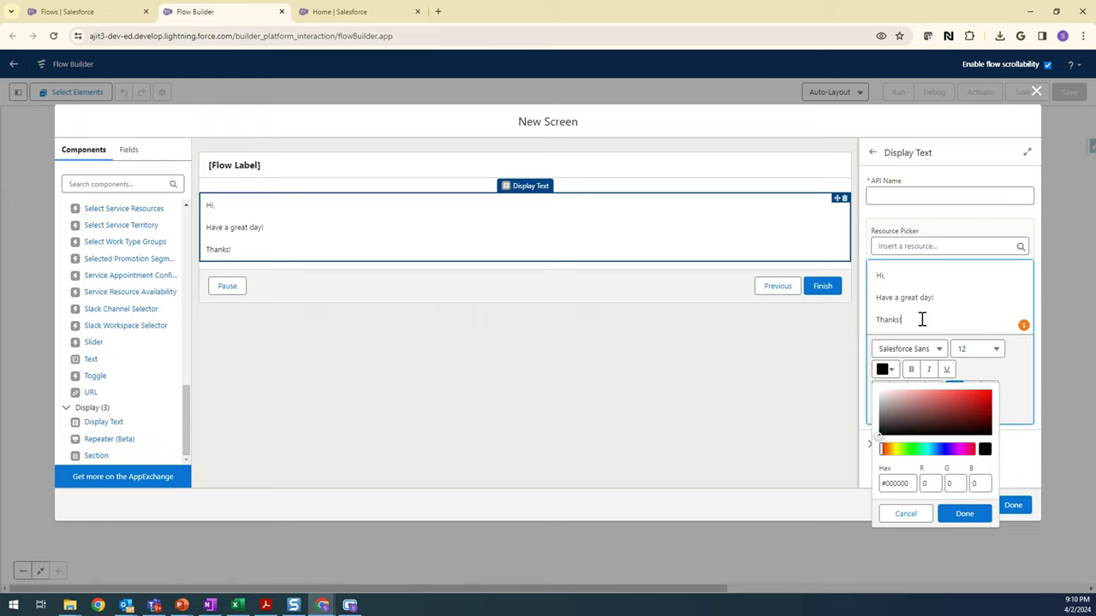
{"action": "left_click_drag", "start_coordinate": [921, 319], "coordinate": [895, 281]}
{"action": "left_click", "coordinate": [976, 353]}
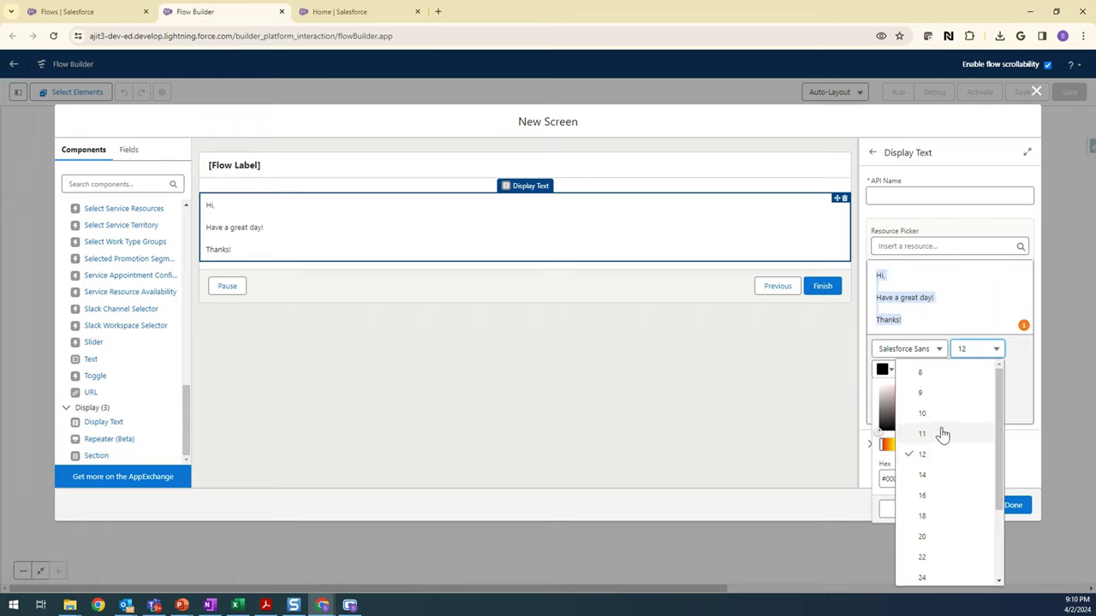
{"action": "left_click", "coordinate": [926, 494]}
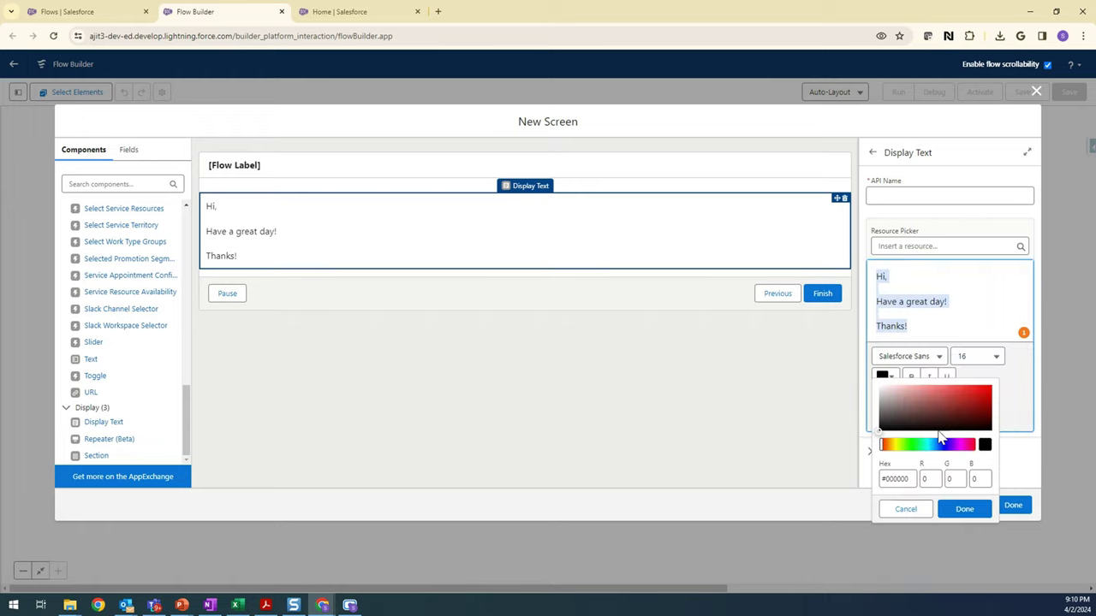
{"action": "left_click", "coordinate": [939, 356]}
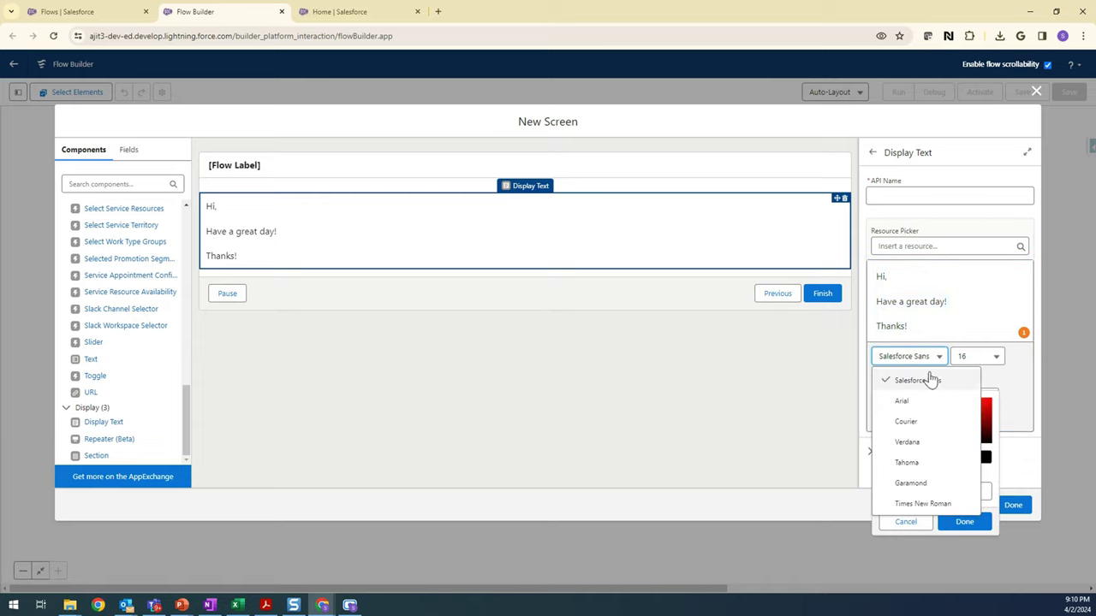
{"action": "left_click", "coordinate": [952, 332]}
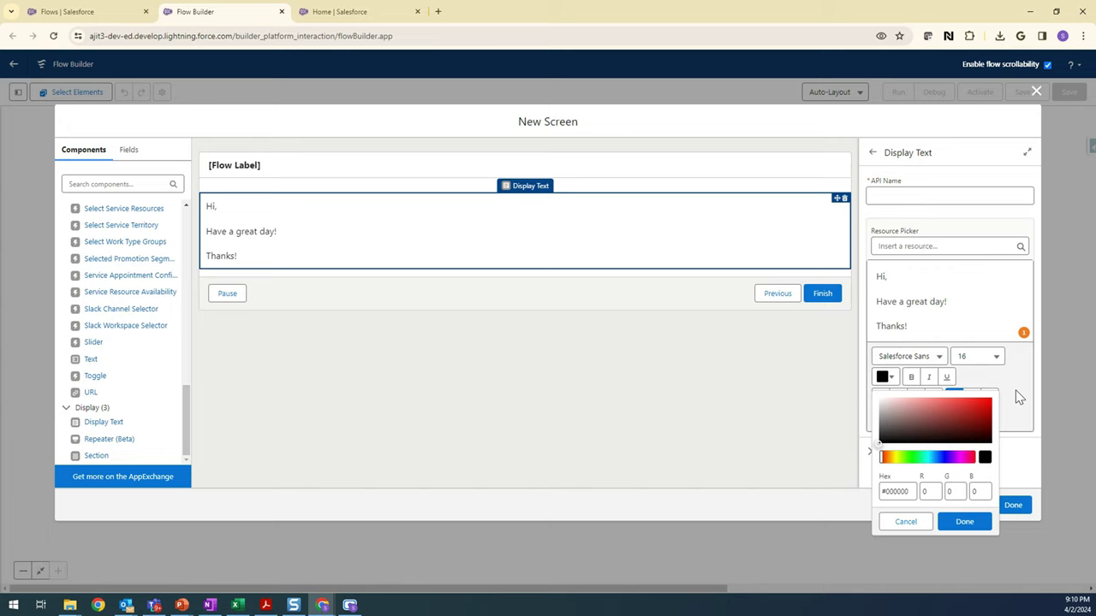
{"action": "left_click", "coordinate": [969, 522]}
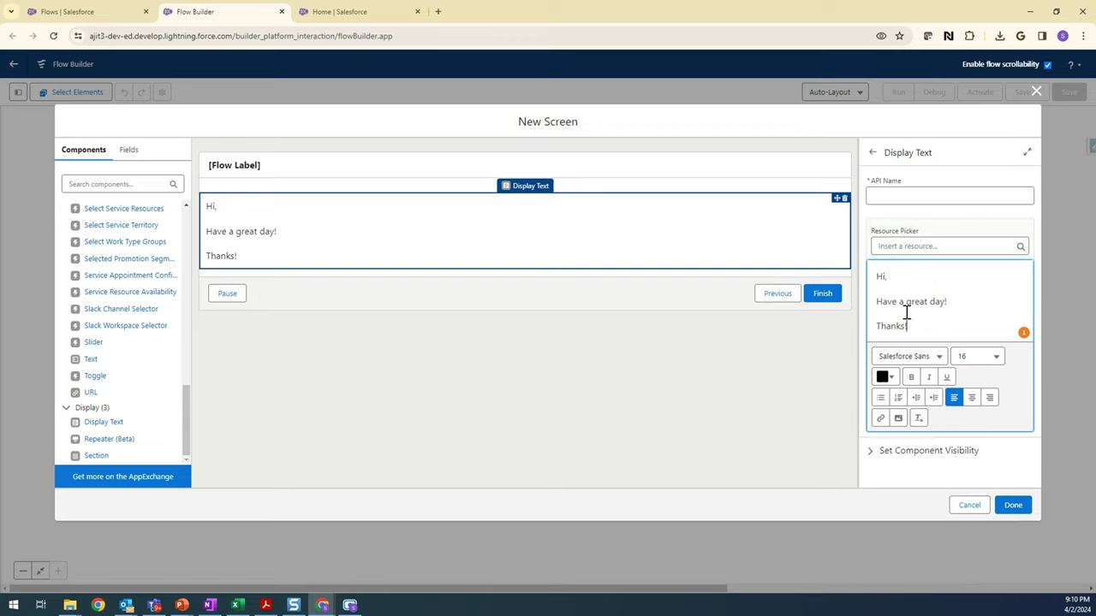
- Give the Display Text the API name Welcome_Message and confirm the screen, showing 2 errors
{"action": "left_click", "coordinate": [891, 197]}
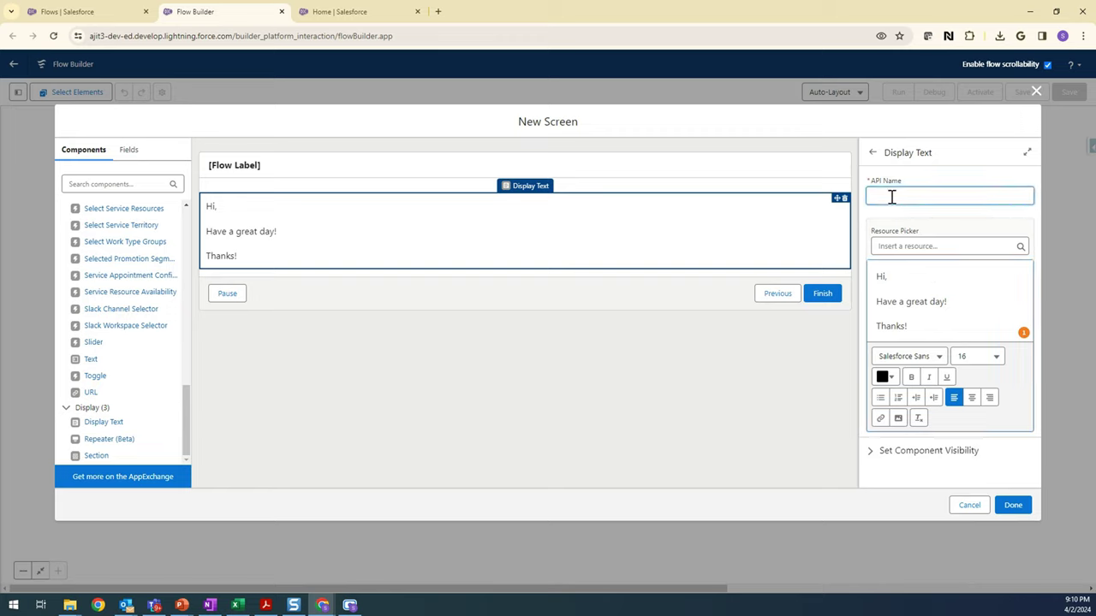
{"action": "type", "text": "Welcome_Message"}
{"action": "left_click", "coordinate": [995, 223]}
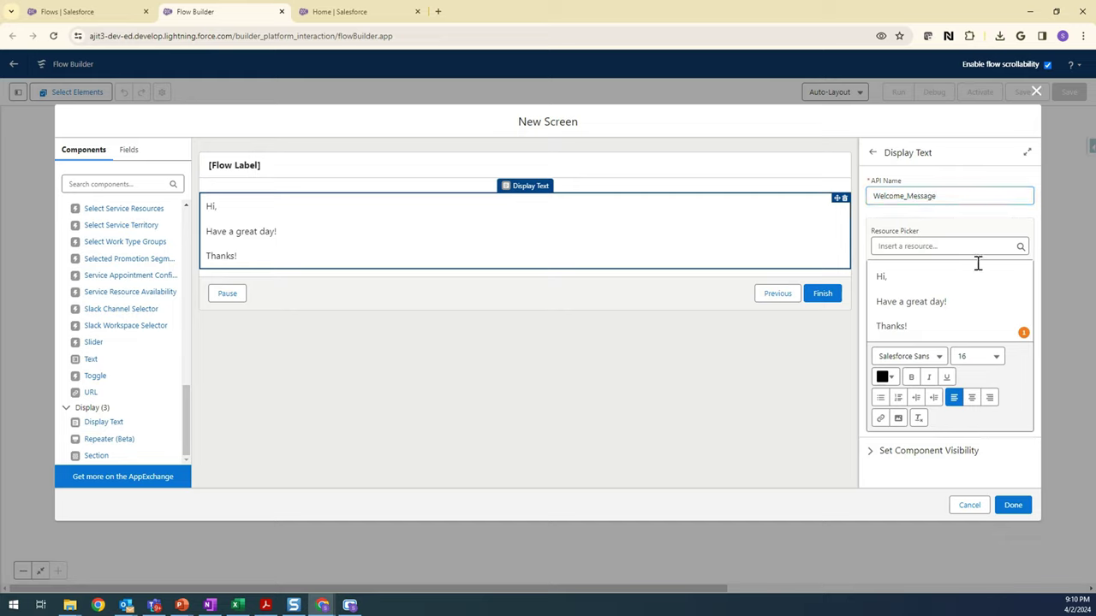
{"action": "left_click", "coordinate": [1012, 507]}
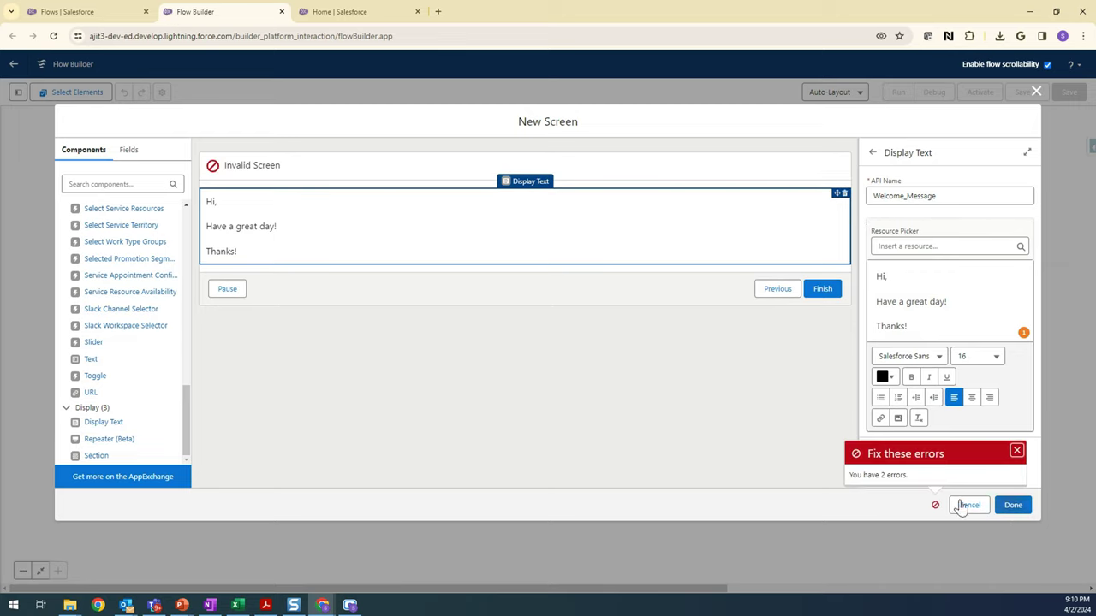
- Label the screen WelcomeScreen with a matching API name and add it to the flow
{"action": "left_click", "coordinate": [673, 168]}
{"action": "left_click", "coordinate": [921, 190]}
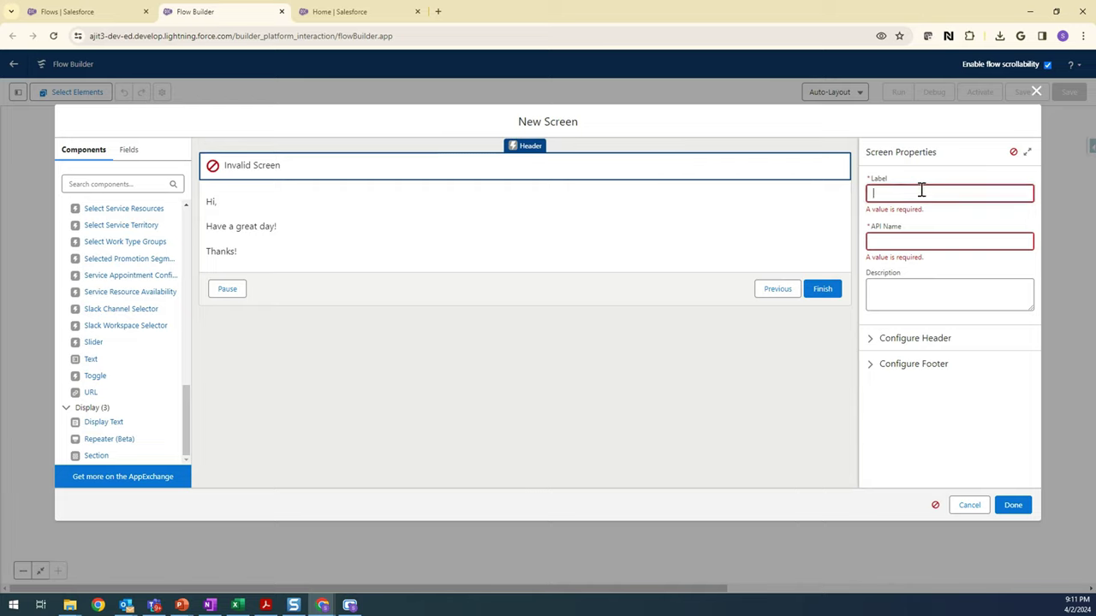
{"action": "type", "text": "WelcomeScreen"}
{"action": "left_click", "coordinate": [958, 235]}
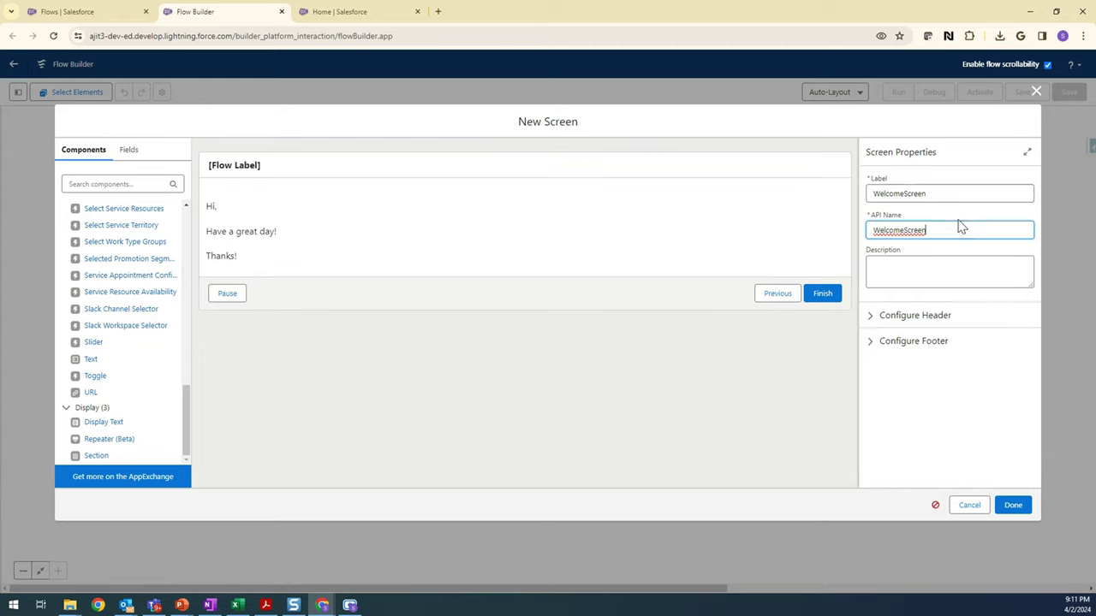
{"action": "left_click", "coordinate": [955, 415]}
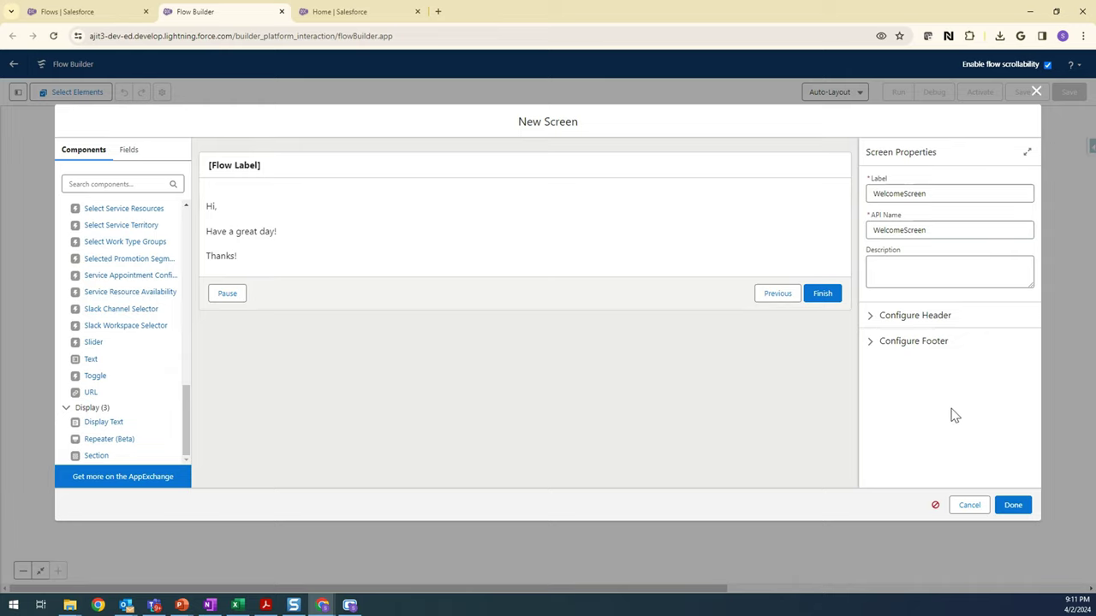
{"action": "left_click", "coordinate": [1012, 505]}
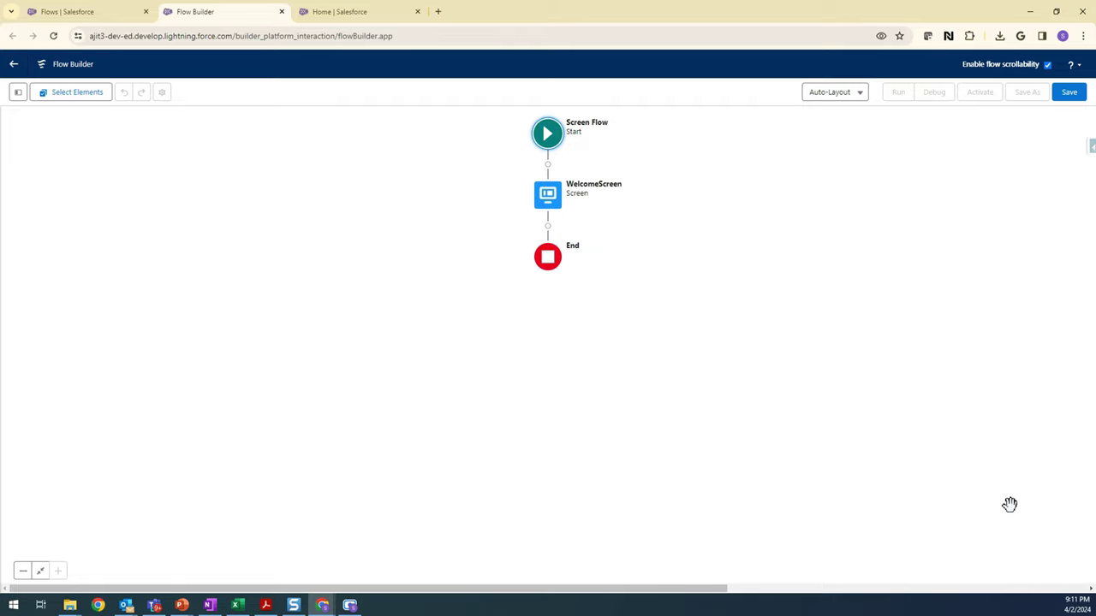
- Save the flow with the label Basic_Welcome_Message and its auto-filled API name
{"action": "left_click", "coordinate": [1069, 92]}
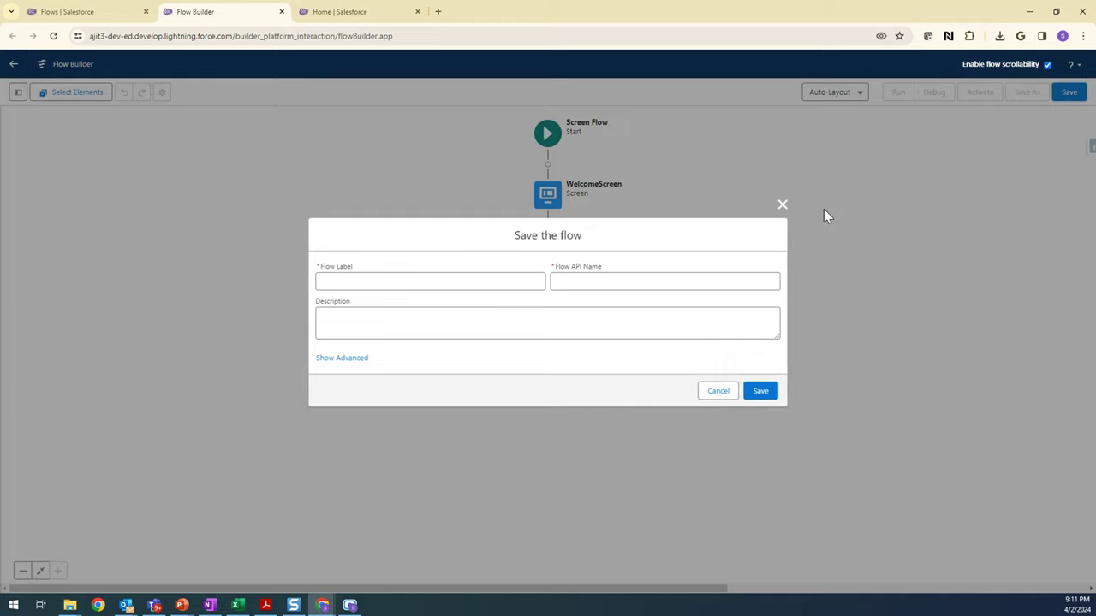
{"action": "left_click", "coordinate": [493, 284]}
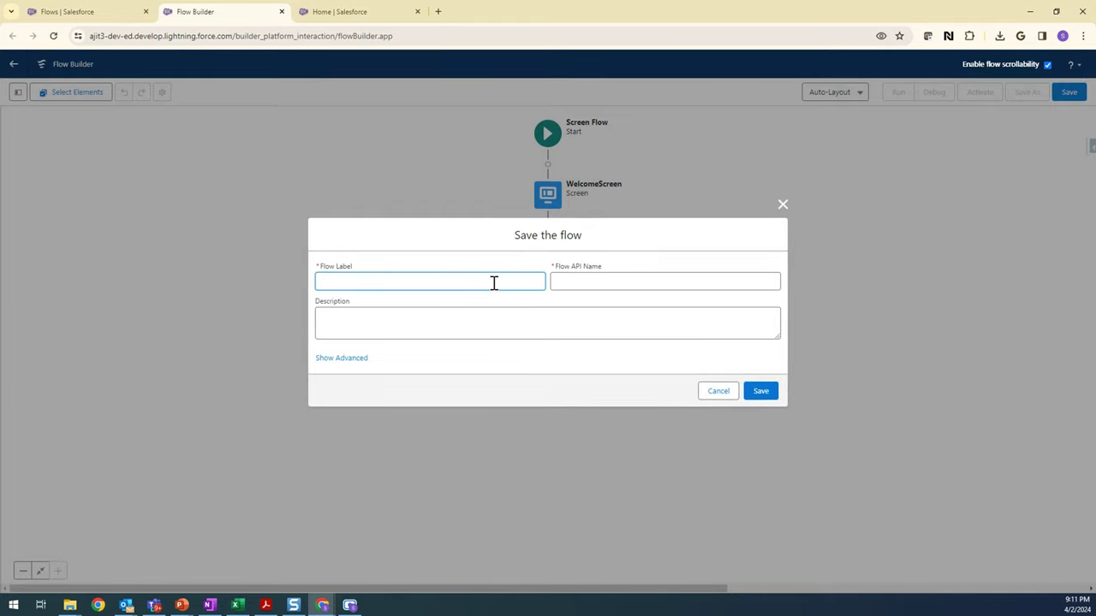
{"action": "type", "text": "Basic_Welcome_Message"}
{"action": "left_click", "coordinate": [499, 319]}
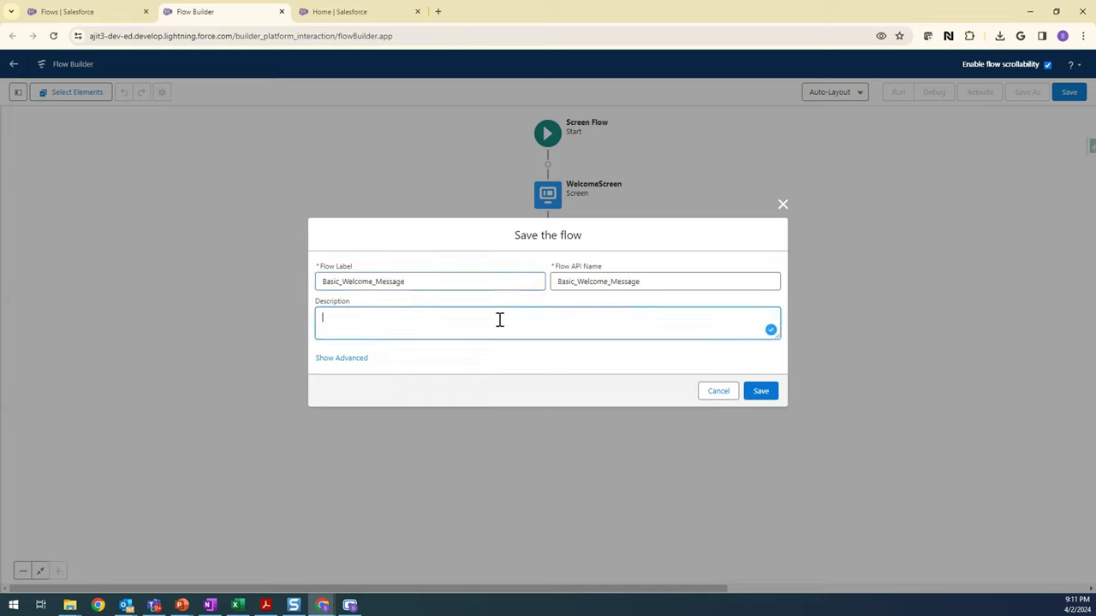
{"action": "left_click", "coordinate": [765, 393]}
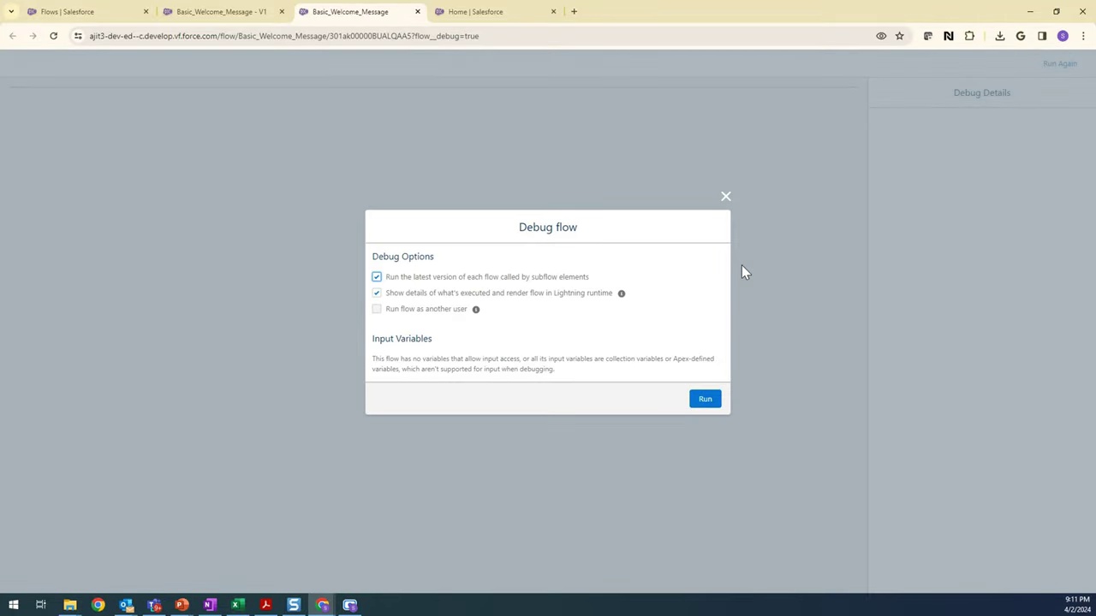
- Debug-run the flow to completion, then return to the Basic_Welcome_Message - V1 tab
{"action": "left_click", "coordinate": [705, 403]}
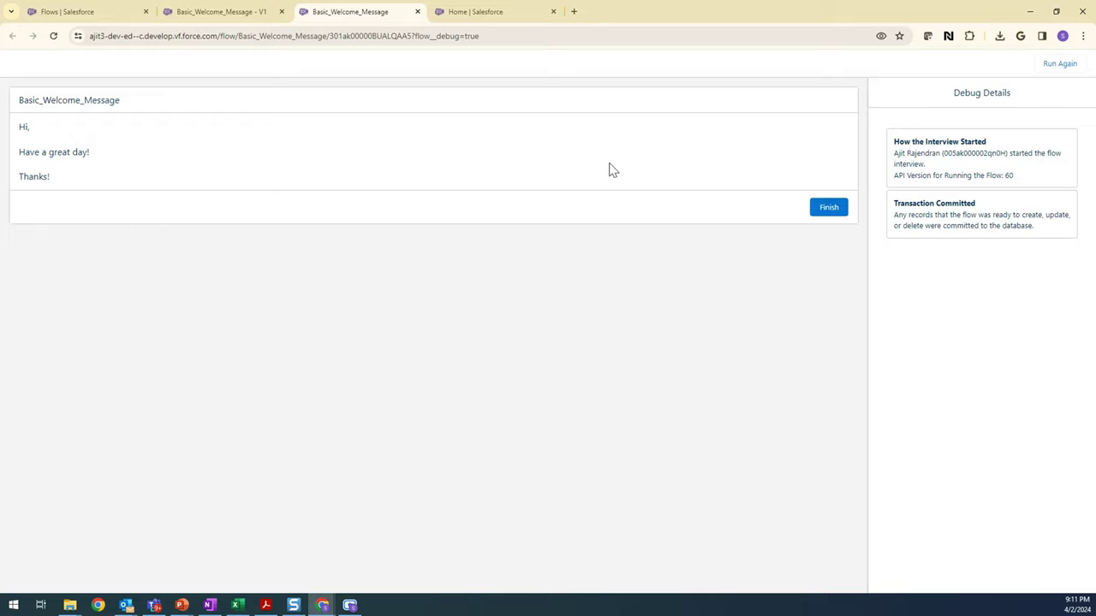
{"action": "left_click", "coordinate": [832, 211]}
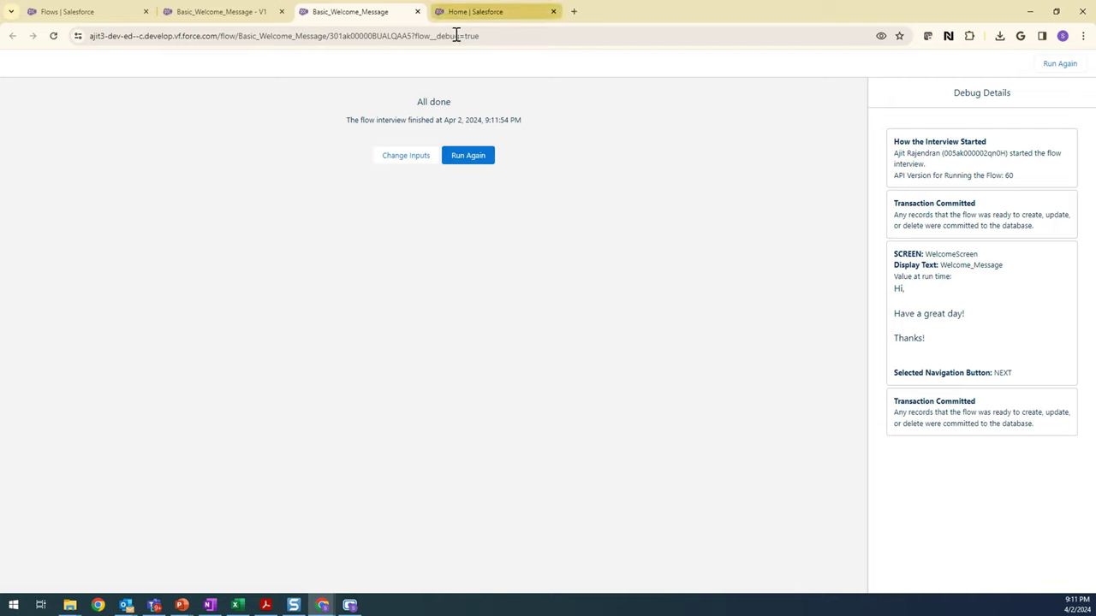
{"action": "left_click", "coordinate": [248, 10]}
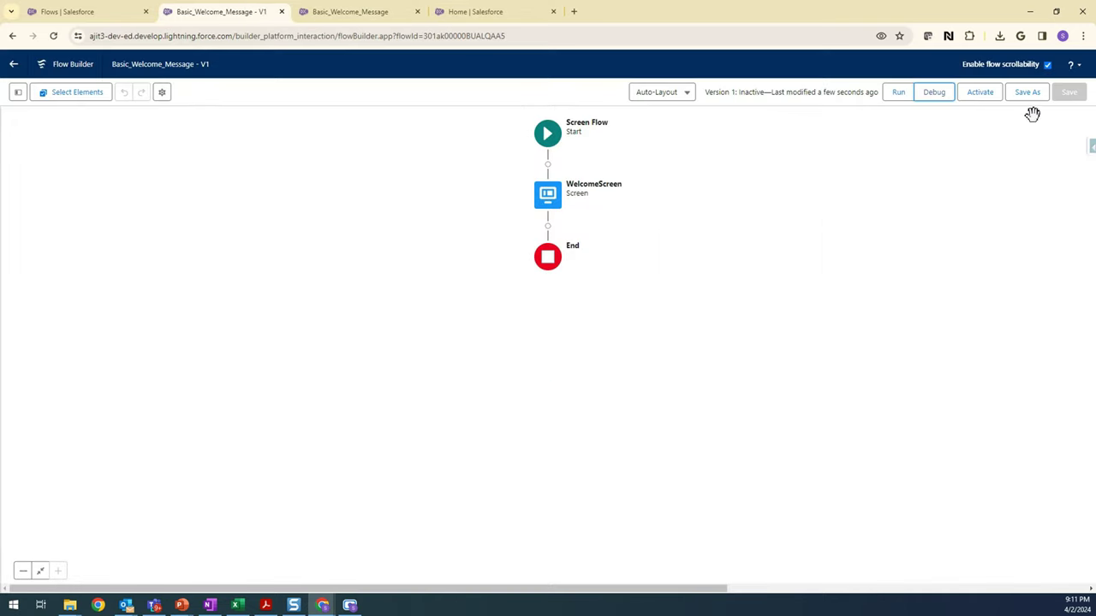
- Activate version 1 of Basic_Welcome_Message and switch to the Service home page tab
{"action": "left_click", "coordinate": [977, 93]}
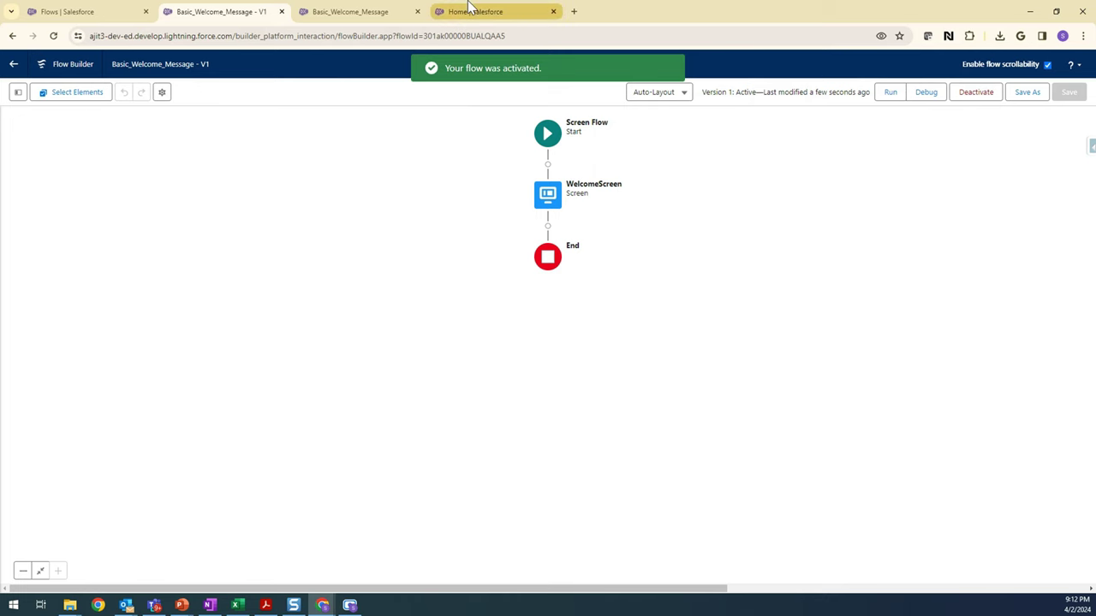
{"action": "left_click", "coordinate": [473, 11]}
{"action": "scroll", "coordinate": [416, 257], "scroll_direction": "up", "scroll_amount": 1}
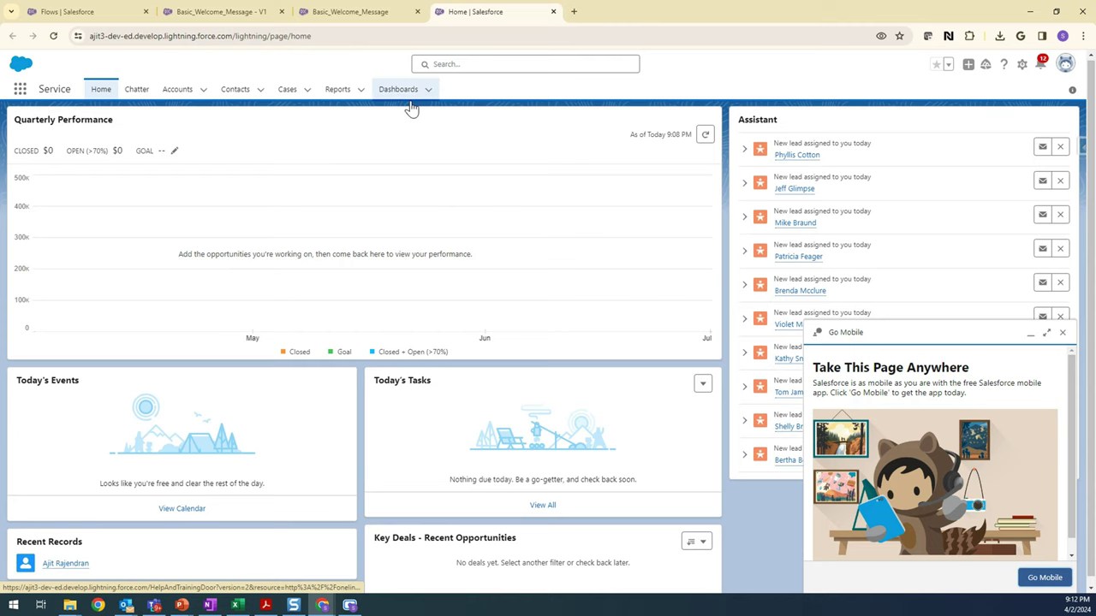
- Open the Service home page in Lightning App Builder using Setup's Edit Page
{"action": "left_click", "coordinate": [1022, 66]}
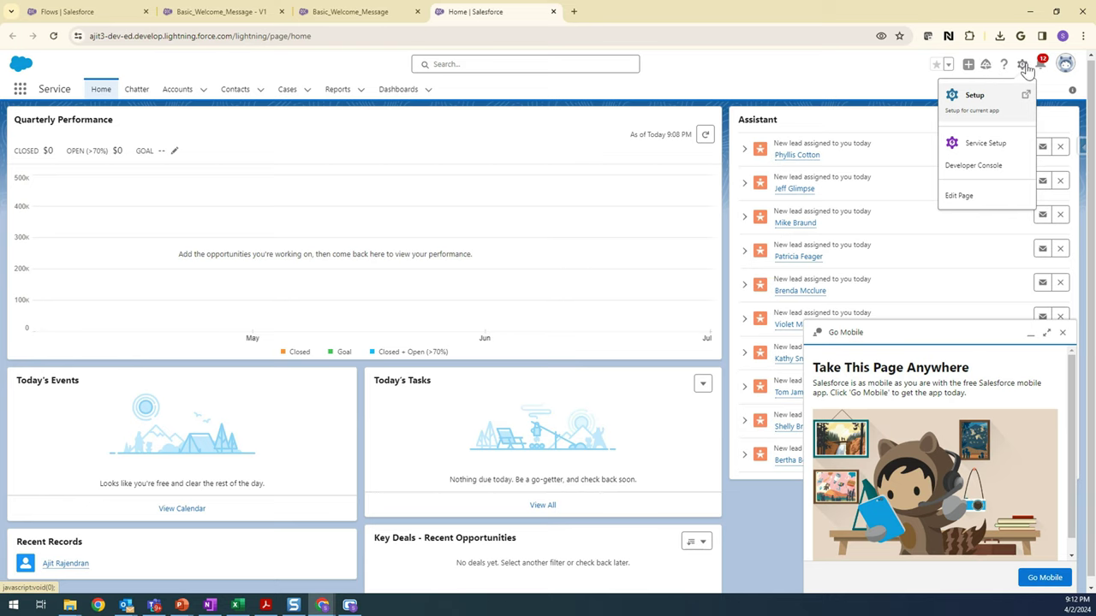
{"action": "left_click", "coordinate": [975, 196]}
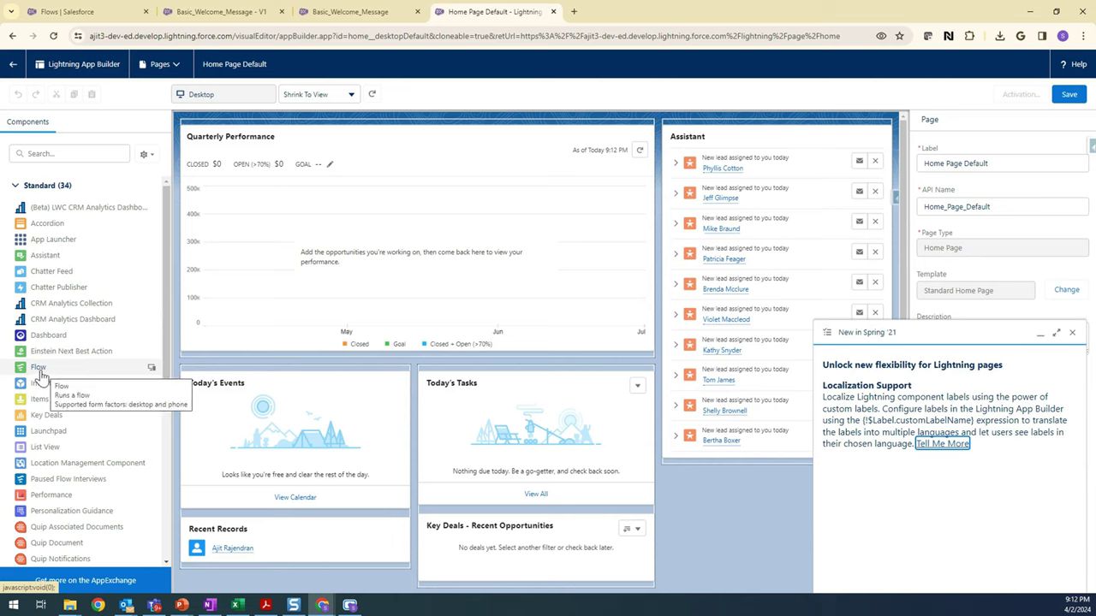
- Add a Flow component running Basic_Welcome_Message above the Assistant and save the page
{"action": "left_click_drag", "start_coordinate": [36, 373], "coordinate": [705, 131]}
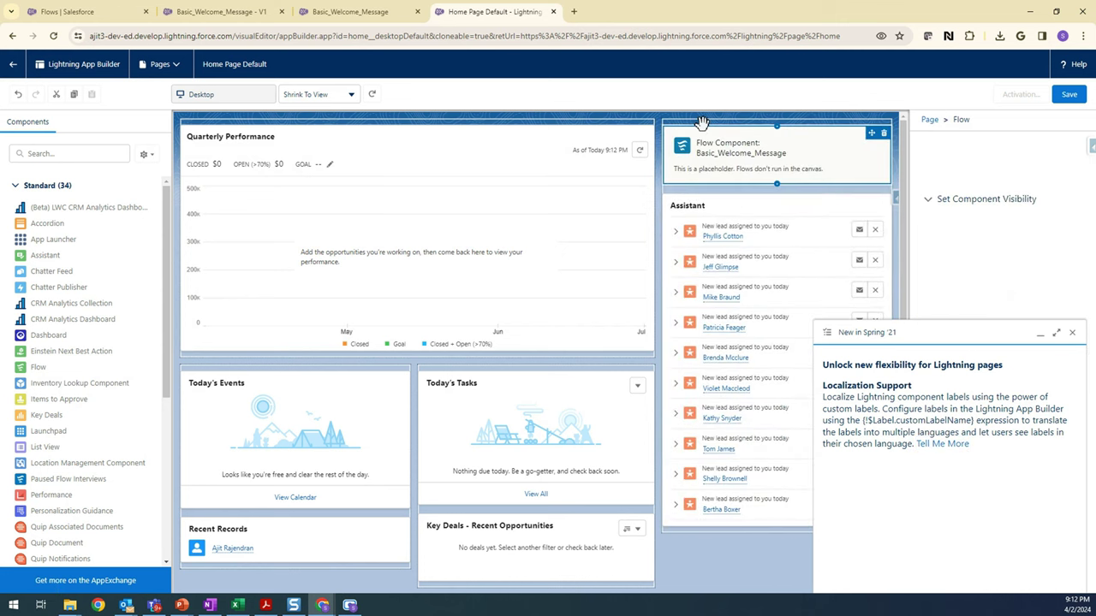
{"action": "left_click", "coordinate": [1070, 332]}
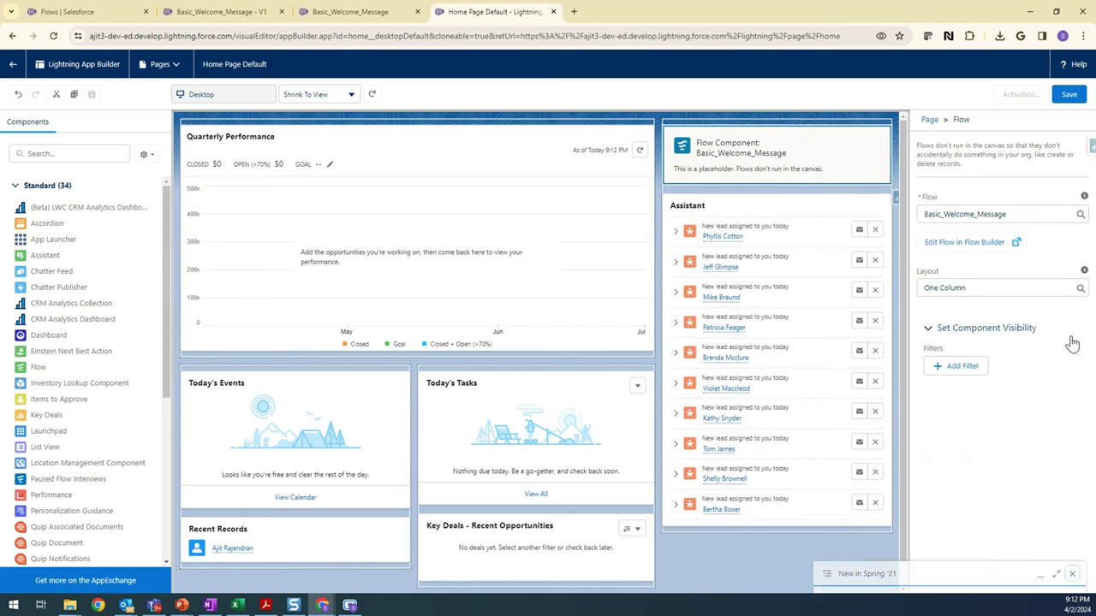
{"action": "left_click", "coordinate": [1020, 215]}
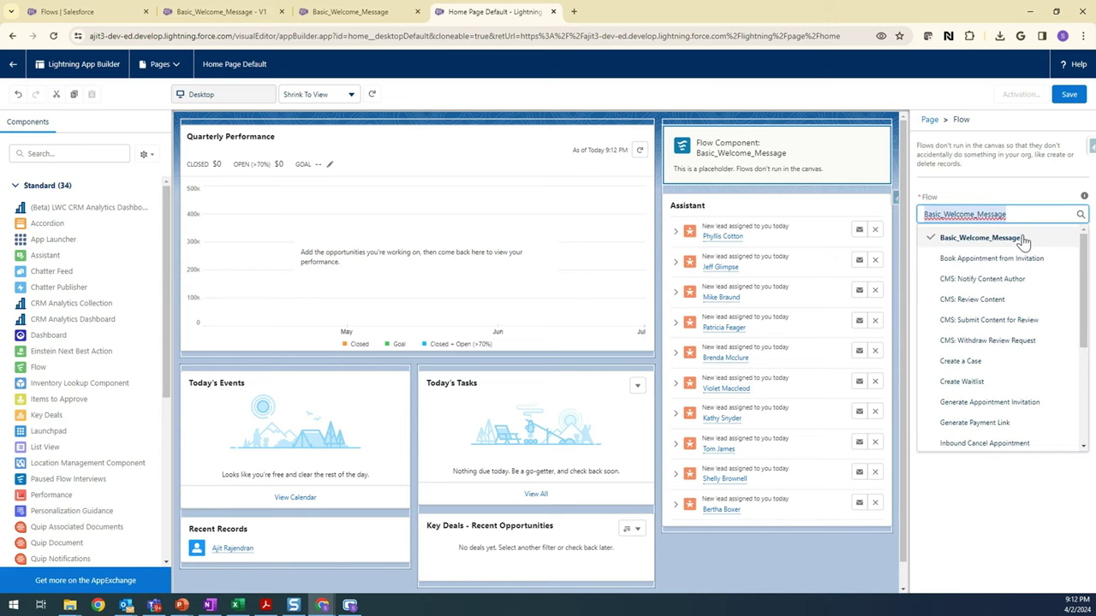
{"action": "key", "text": "BackSpace"}
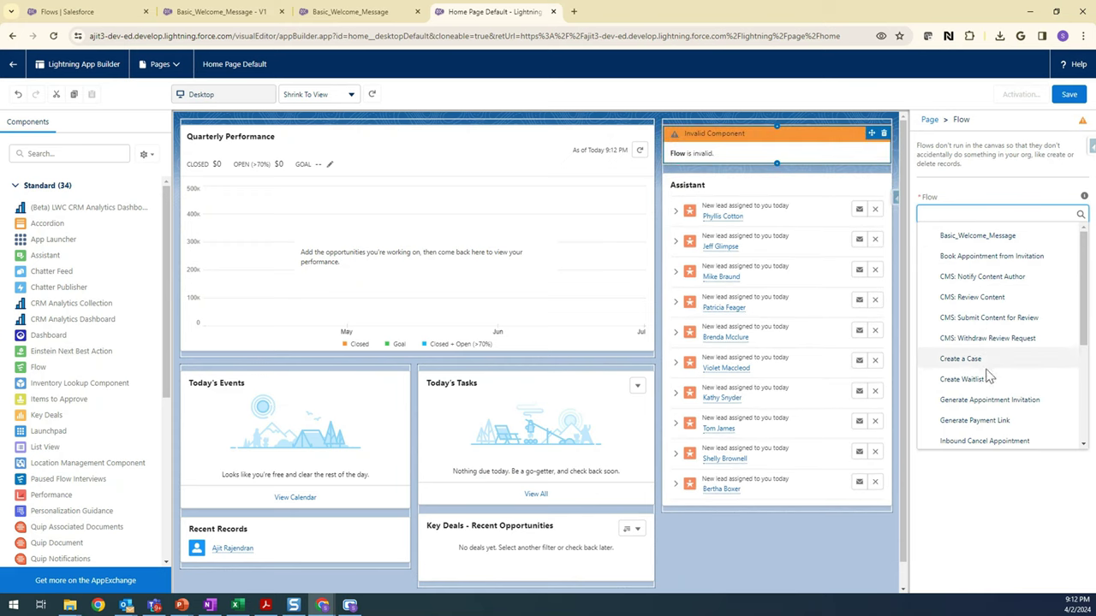
{"action": "scroll", "coordinate": [980, 380], "scroll_direction": "down", "scroll_amount": 1}
{"action": "scroll", "coordinate": [983, 385], "scroll_direction": "down", "scroll_amount": 1}
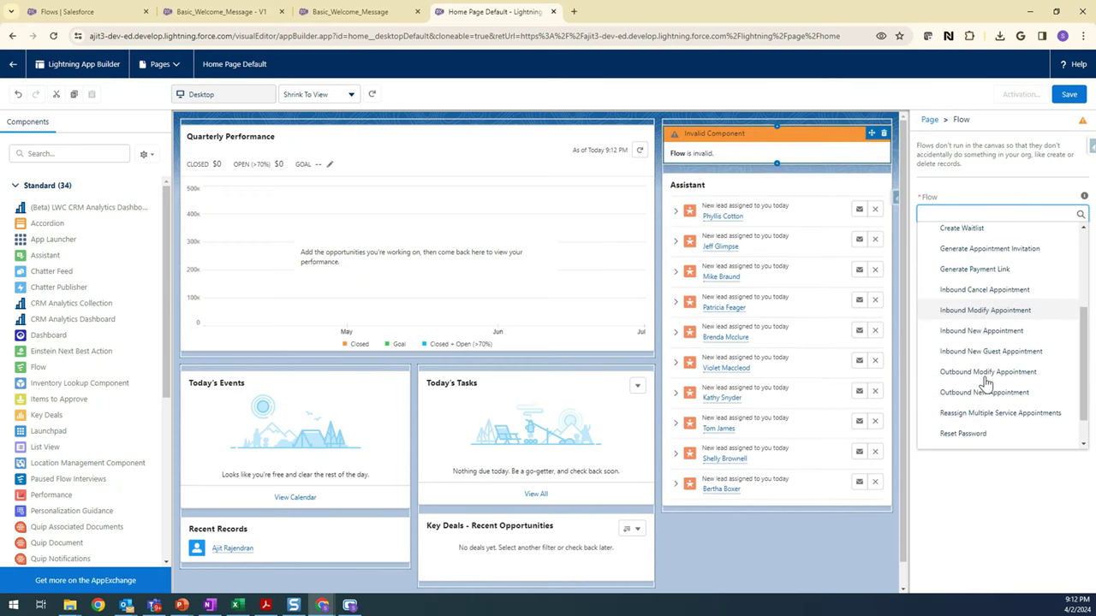
{"action": "scroll", "coordinate": [981, 384], "scroll_direction": "up", "scroll_amount": 2}
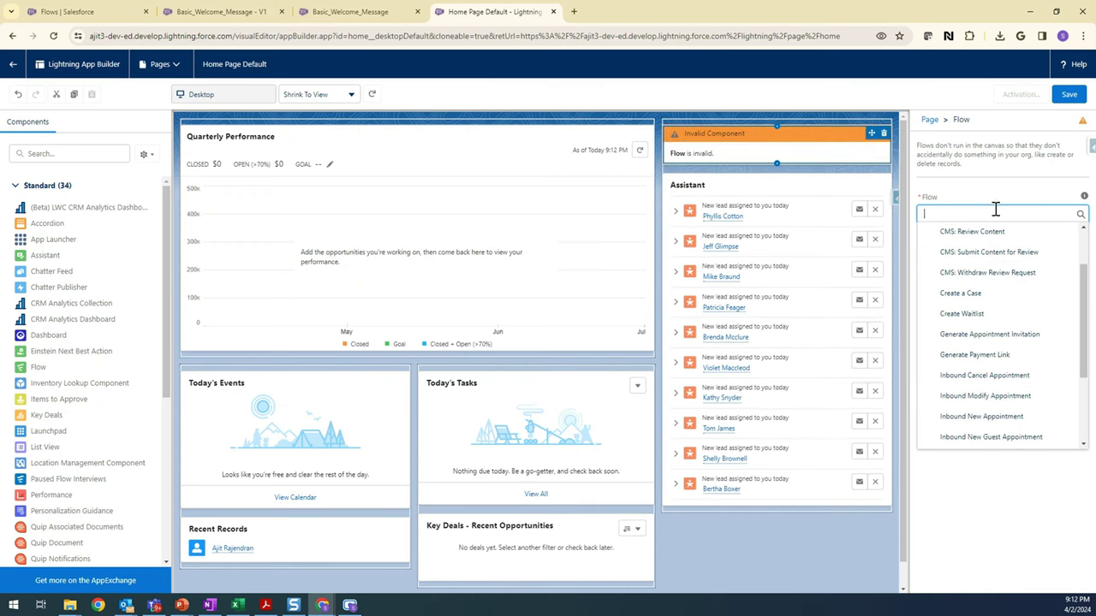
{"action": "scroll", "coordinate": [985, 296], "scroll_direction": "up", "scroll_amount": 1}
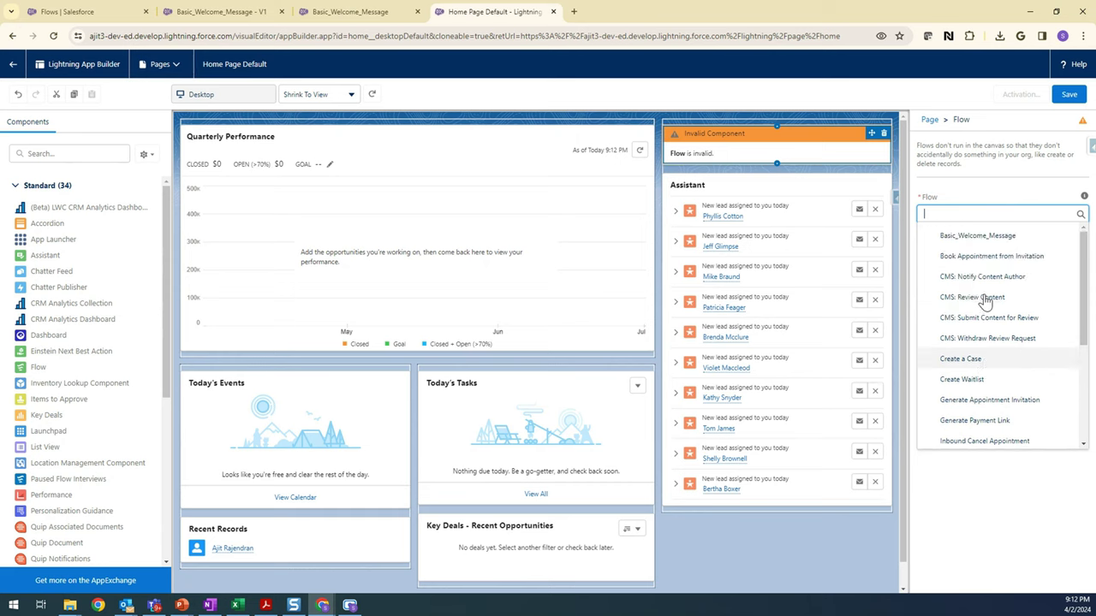
{"action": "left_click", "coordinate": [977, 239]}
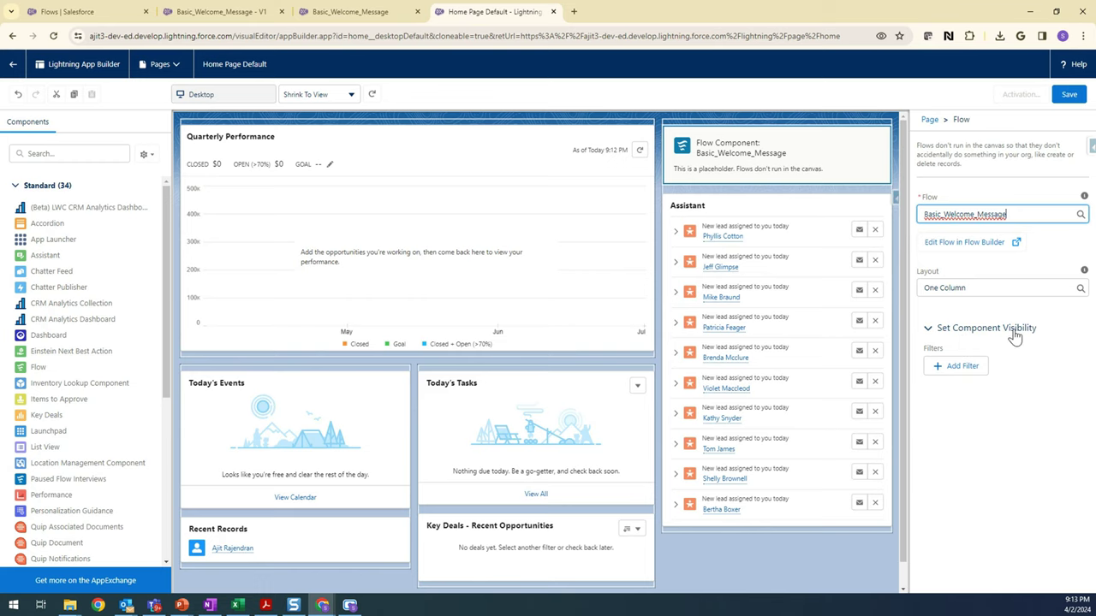
{"action": "left_click", "coordinate": [1069, 97]}
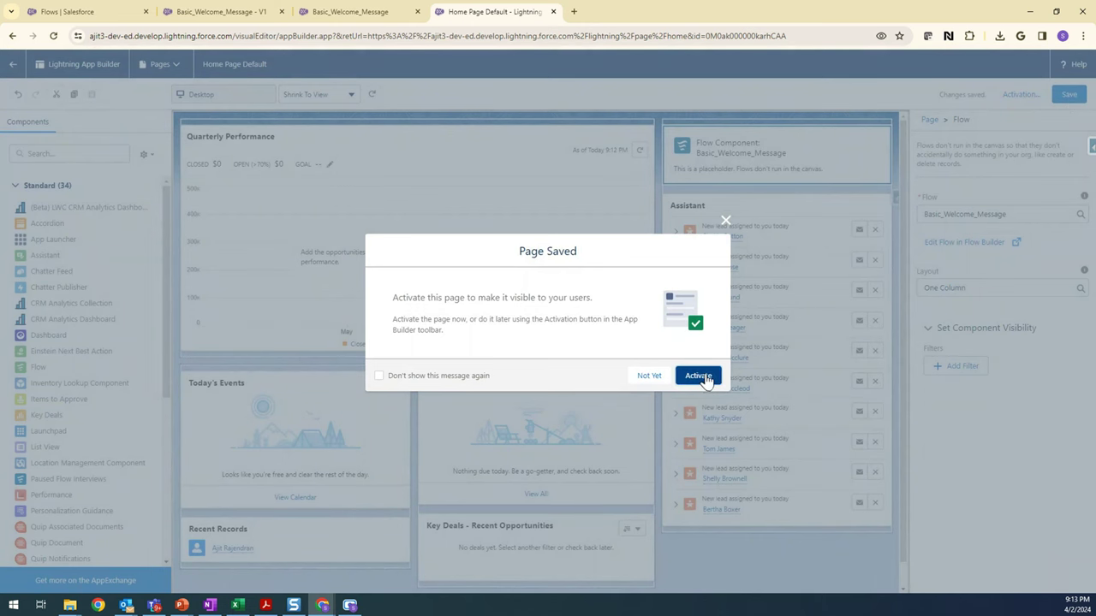
- Activate Home Page Default as the org default, save it, and return to the Service home page
{"action": "left_click", "coordinate": [706, 379]}
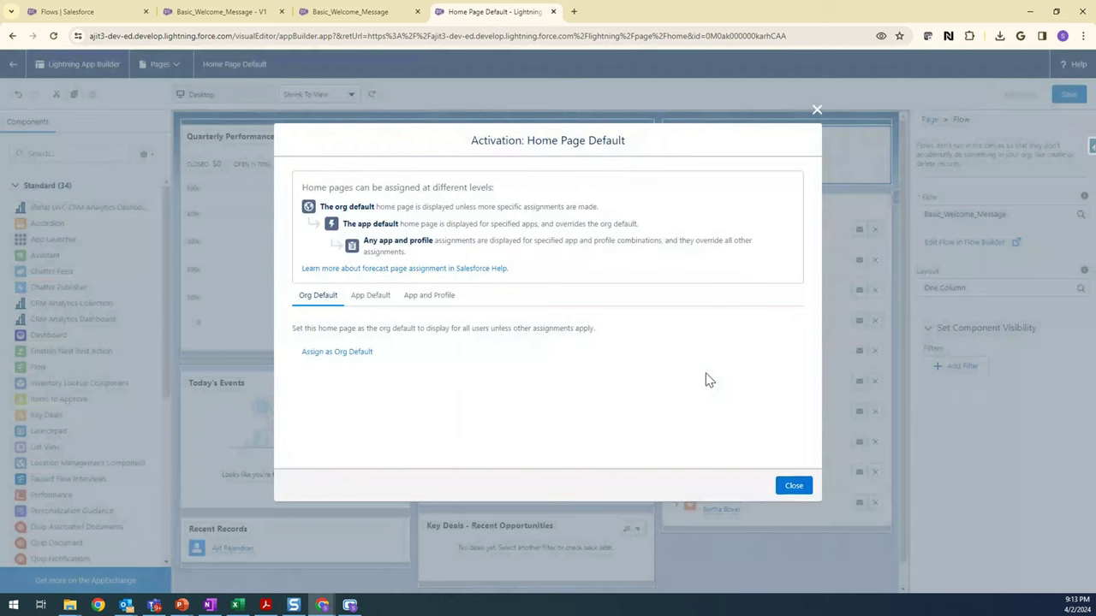
{"action": "left_click", "coordinate": [360, 352]}
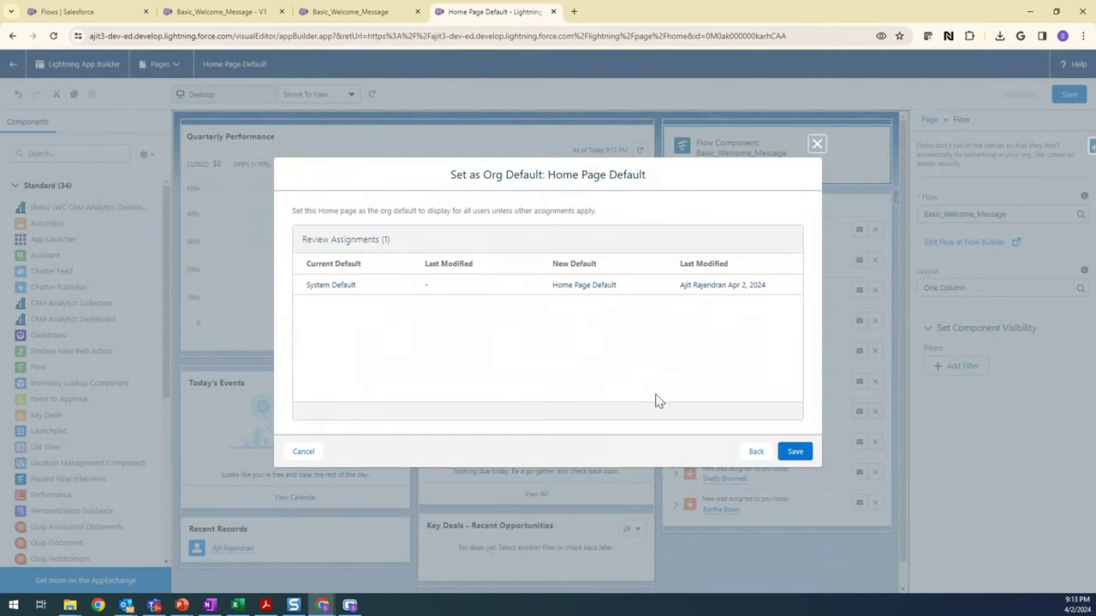
{"action": "left_click", "coordinate": [800, 456]}
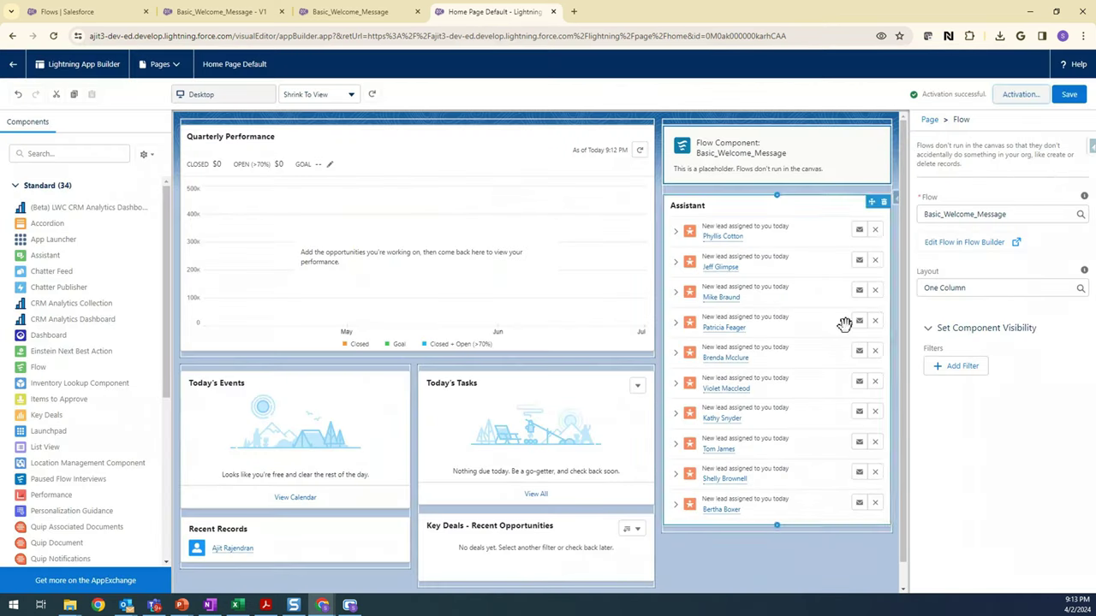
{"action": "left_click", "coordinate": [1069, 94]}
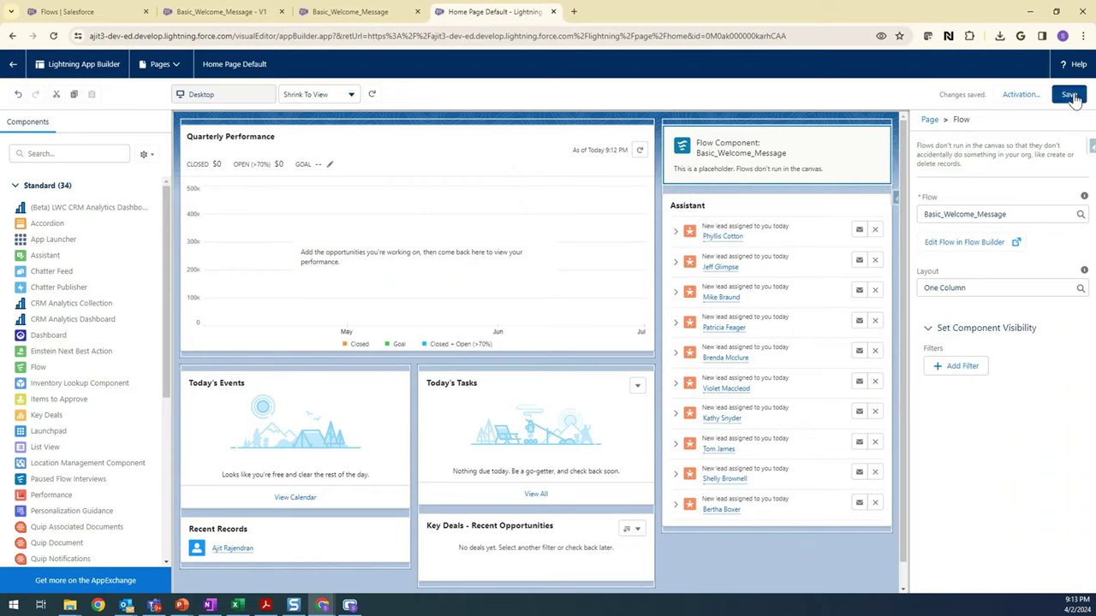
{"action": "left_click", "coordinate": [13, 65]}
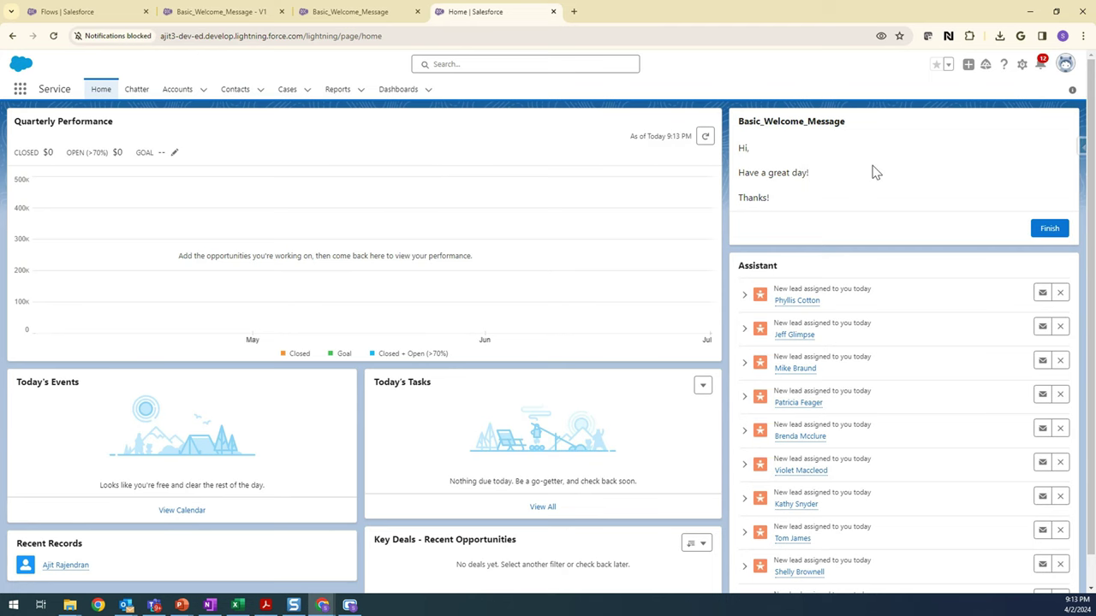
- Finish the welcome flow on the home page and return to the Basic_Welcome_Message - V1 editor
{"action": "left_click", "coordinate": [1049, 229]}
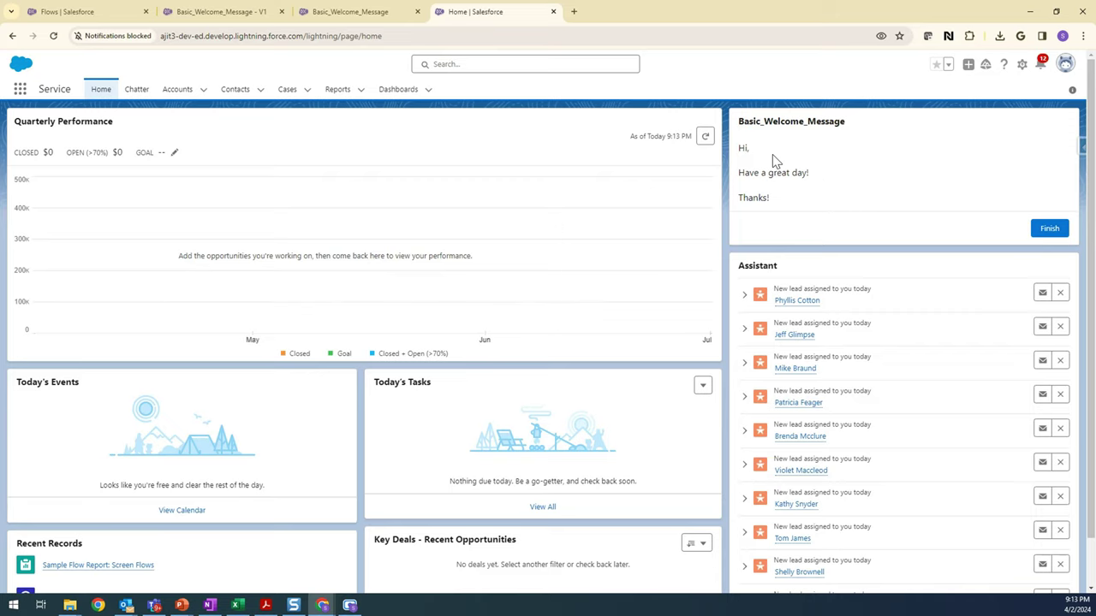
{"action": "left_click", "coordinate": [364, 11]}
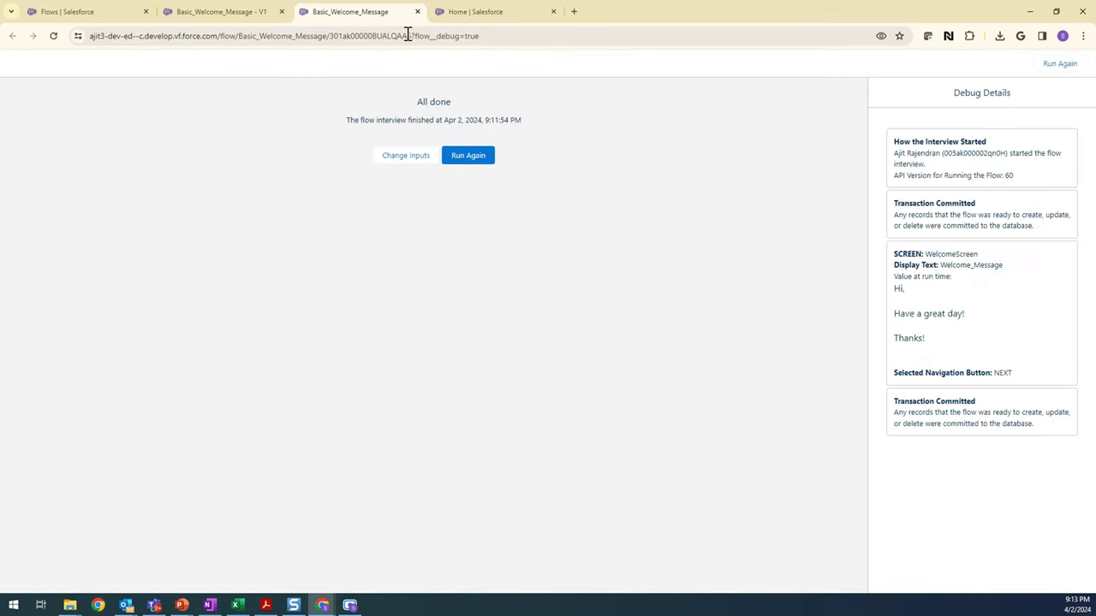
{"action": "left_click", "coordinate": [230, 9]}
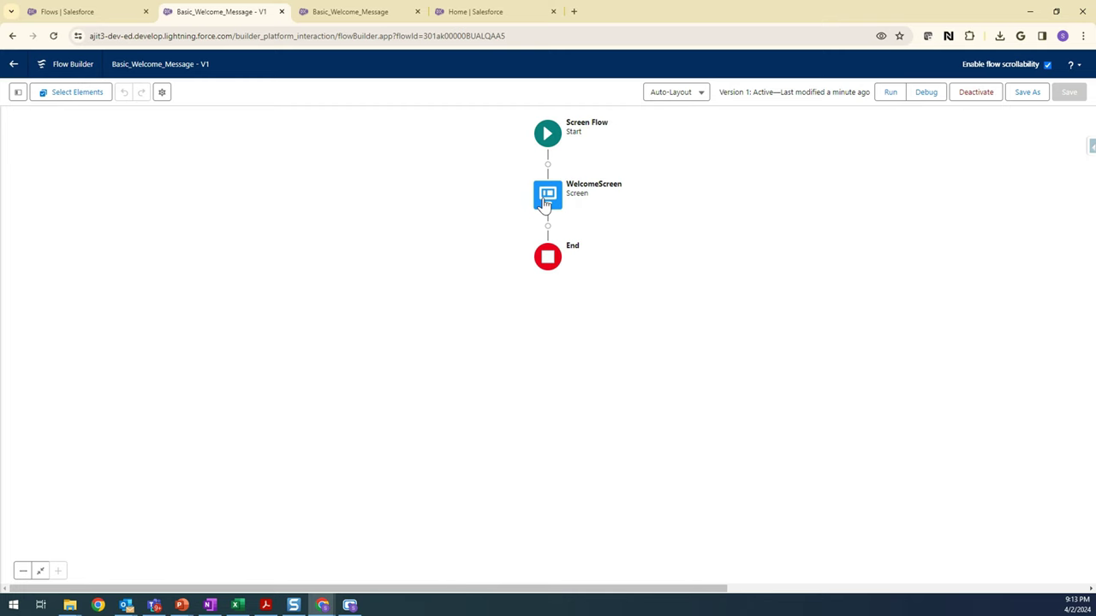
- Open the WelcomeScreen's Welcome_Message display text and add a space after 'Hi'
{"action": "double_click", "coordinate": [545, 202]}
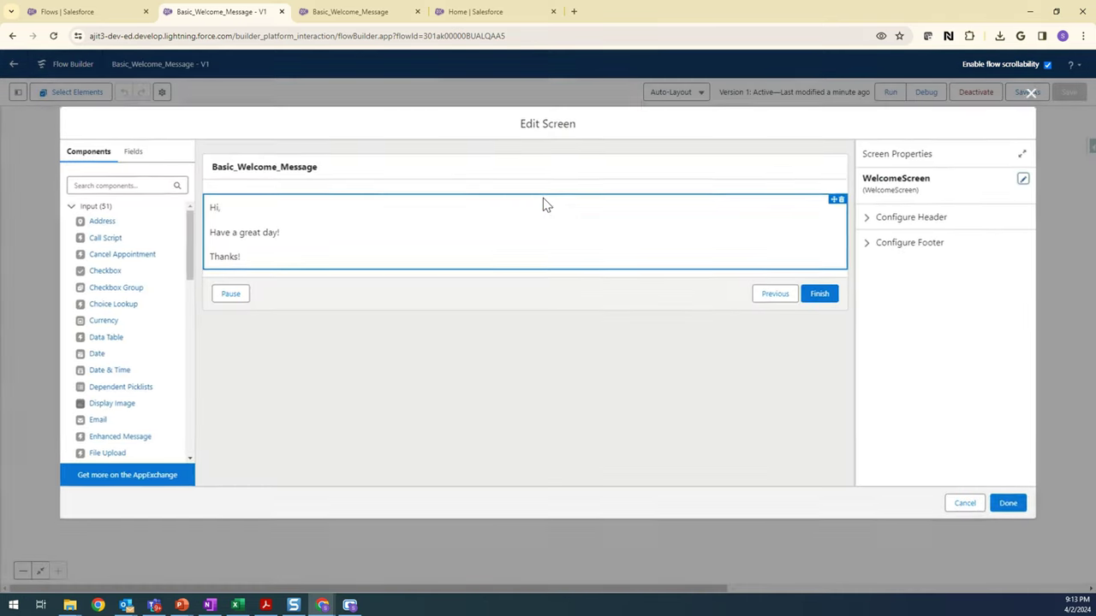
{"action": "left_click", "coordinate": [230, 216]}
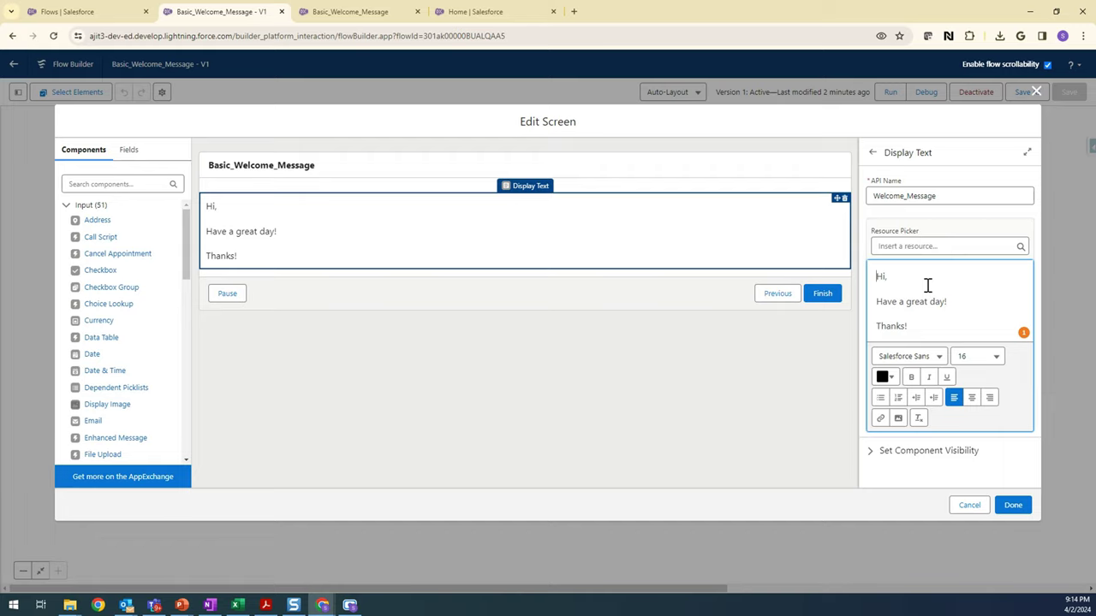
{"action": "left_click", "coordinate": [885, 277]}
{"action": "key", "text": "Delete"}
- Insert the {!$User.FirstName} merge field after 'Hi' and close the screen editor
{"action": "left_click", "coordinate": [927, 247]}
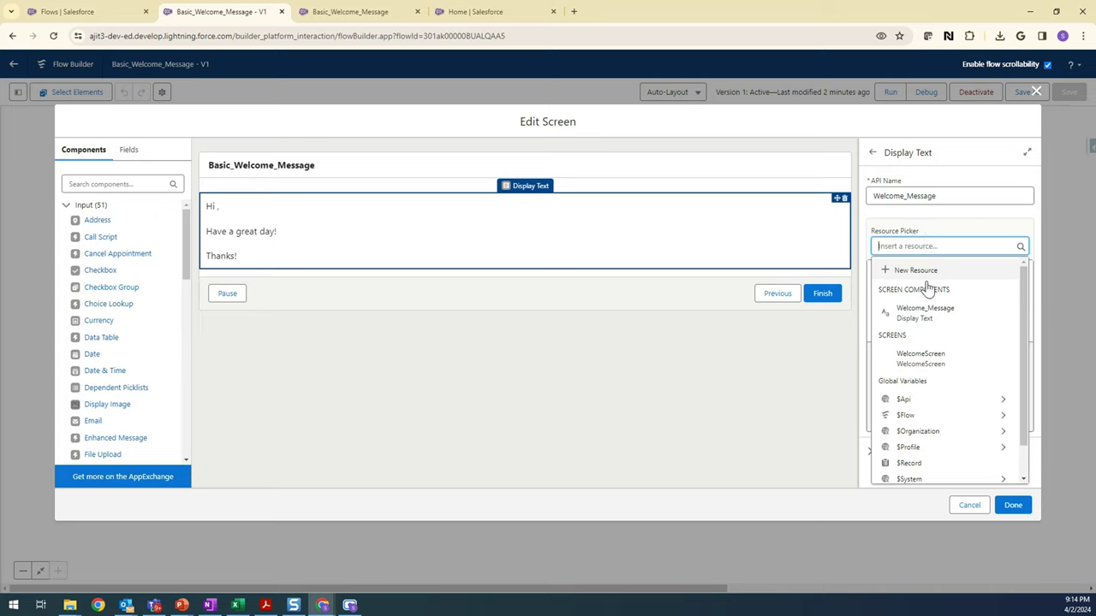
{"action": "scroll", "coordinate": [935, 382], "scroll_direction": "down", "scroll_amount": 1}
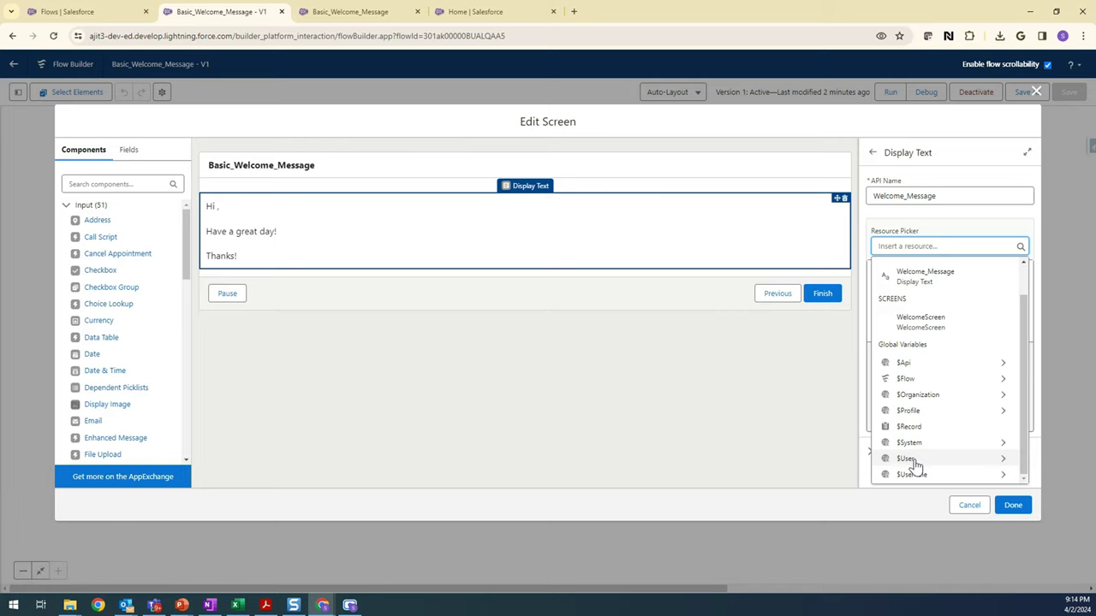
{"action": "left_click", "coordinate": [915, 465]}
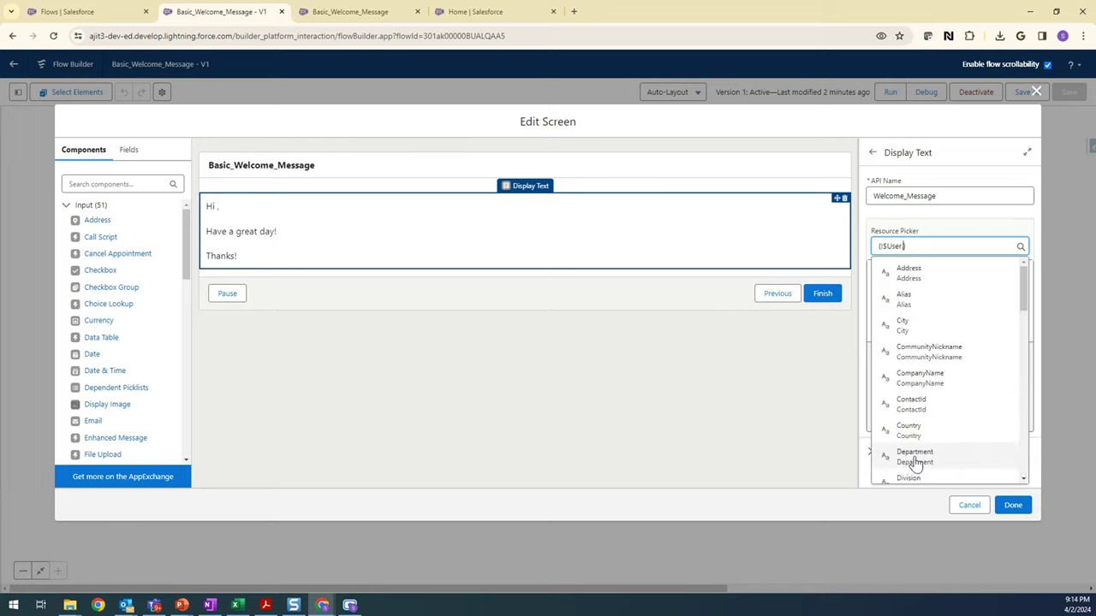
{"action": "type", "text": ".name"}
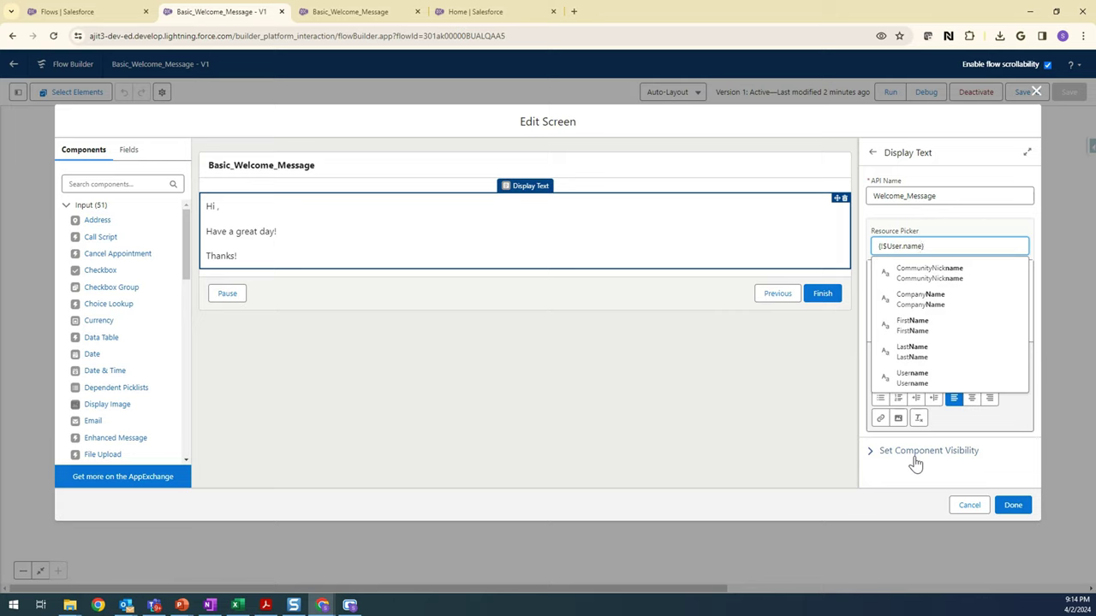
{"action": "left_click", "coordinate": [921, 327]}
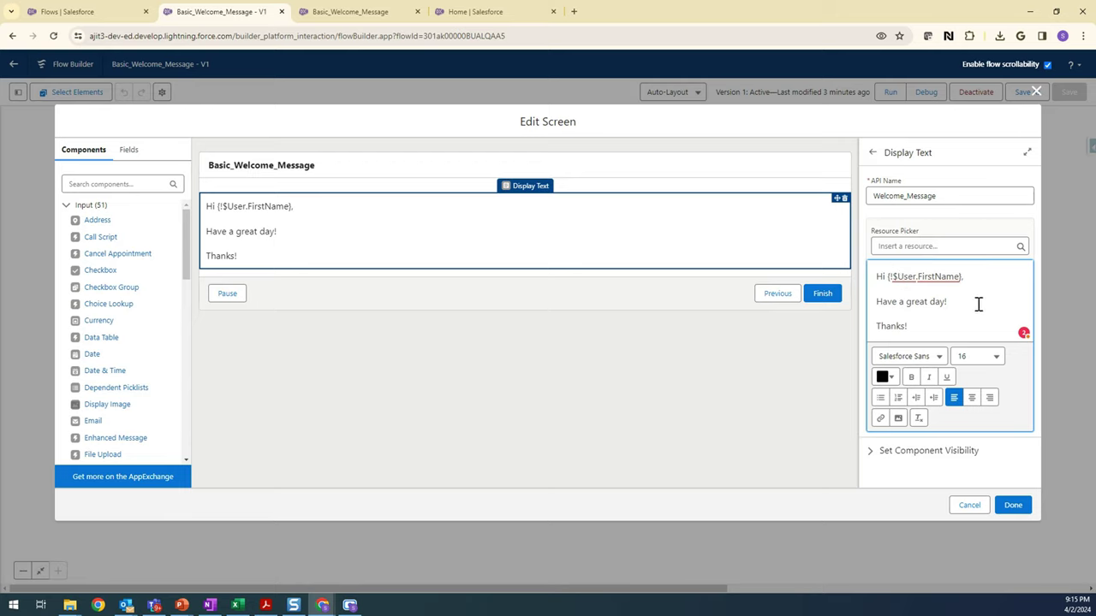
{"action": "left_click", "coordinate": [1011, 505]}
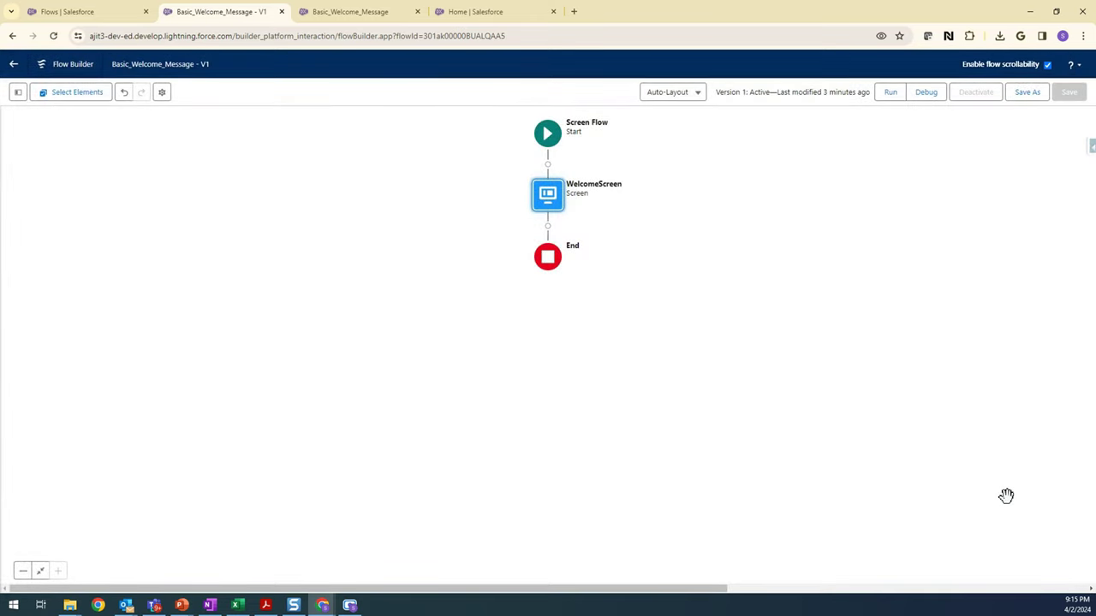
- Save the flow as a new version with the description 'Added the first name'
{"action": "left_click", "coordinate": [1030, 95]}
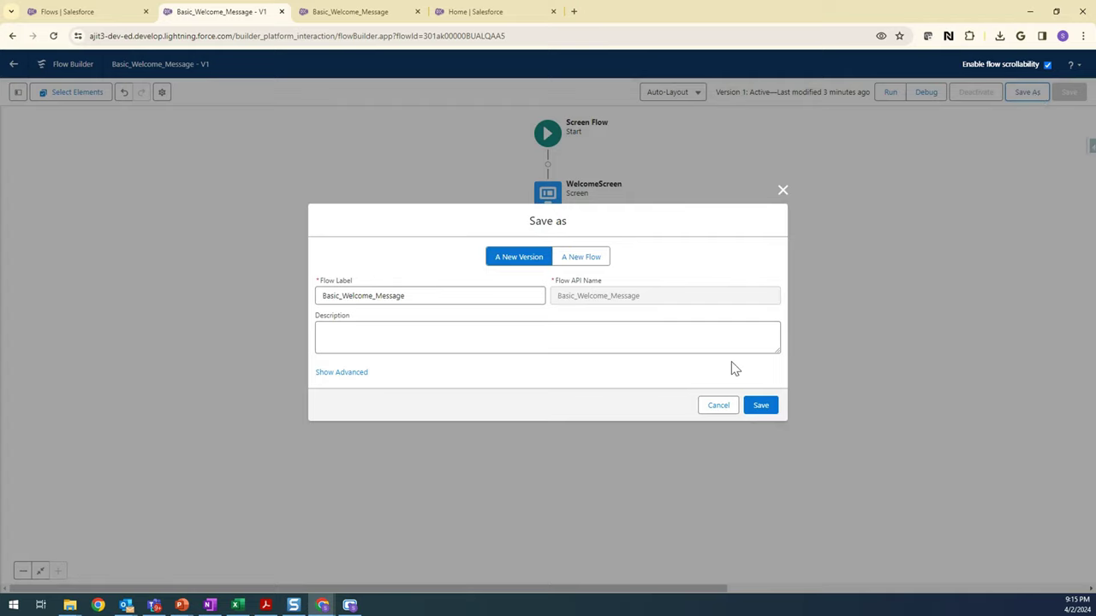
{"action": "left_click", "coordinate": [761, 405]}
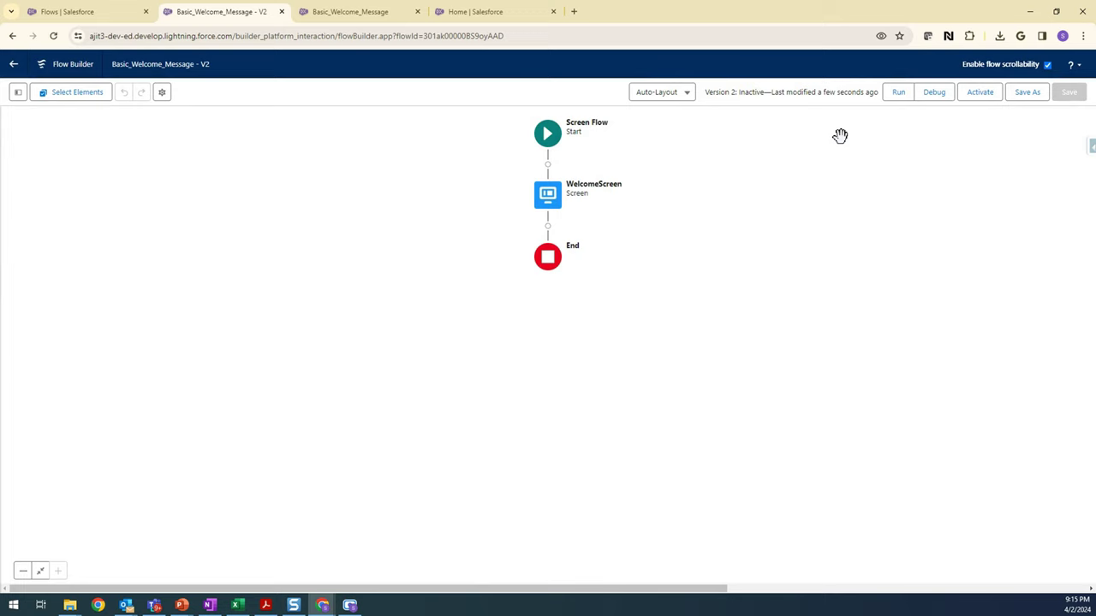
{"action": "left_click", "coordinate": [162, 92]}
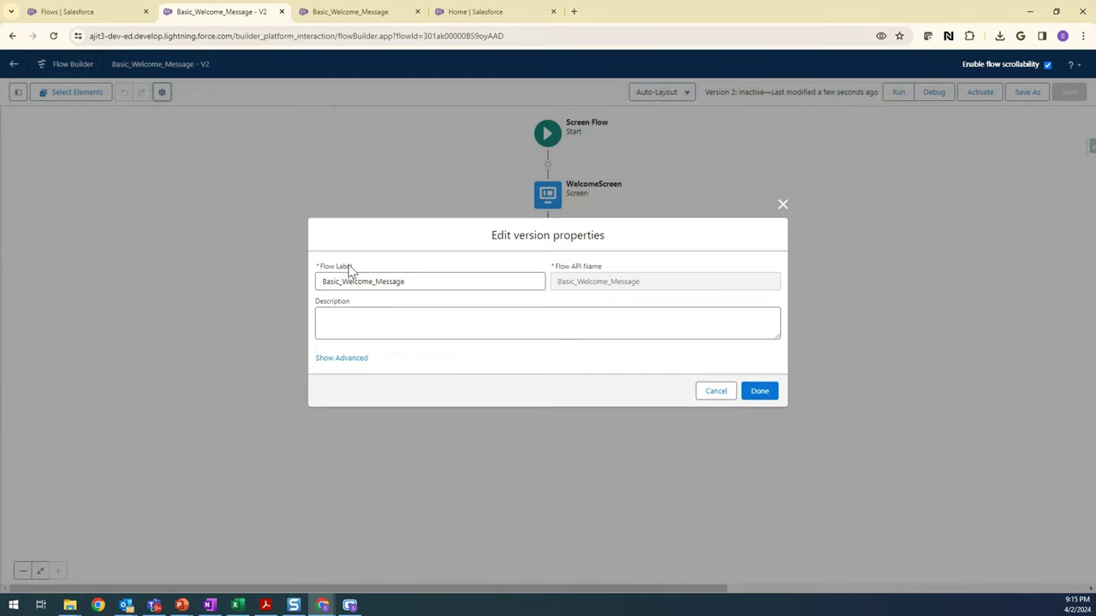
{"action": "left_click", "coordinate": [417, 322]}
{"action": "type", "text": "Ad"}
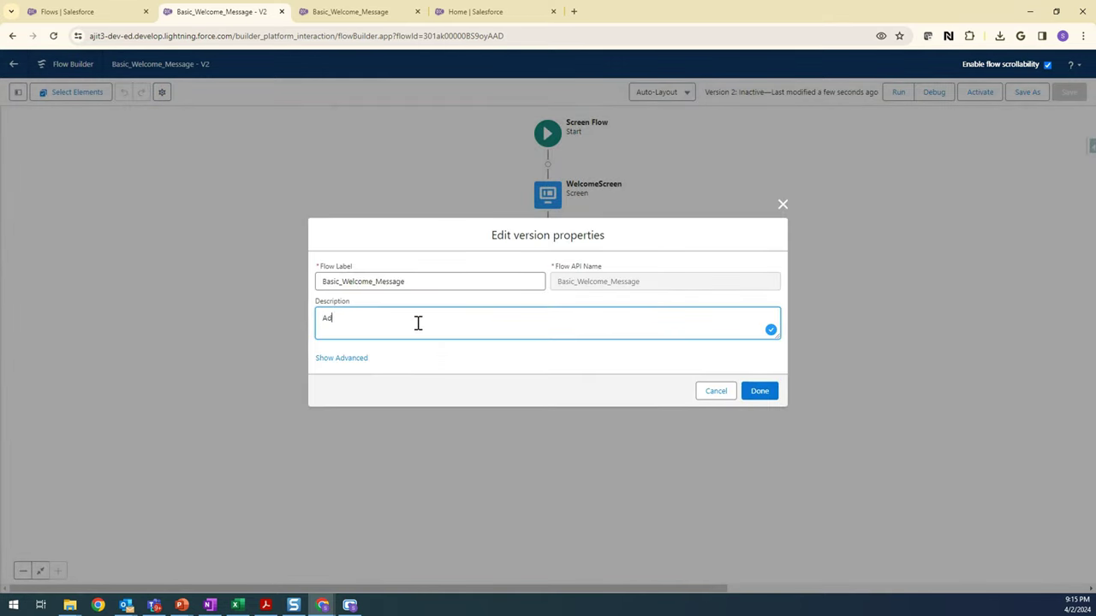
{"action": "type", "text": "ded the first name"}
{"action": "left_click", "coordinate": [760, 391]}
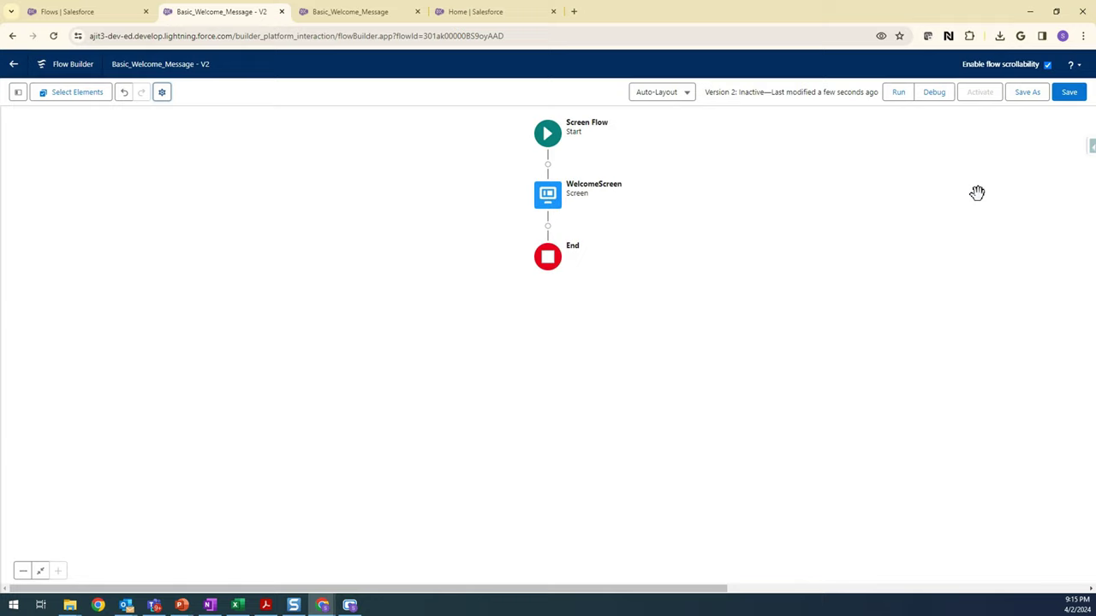
- Save and activate version 2, then return to the Service home tab
{"action": "left_click", "coordinate": [1069, 92]}
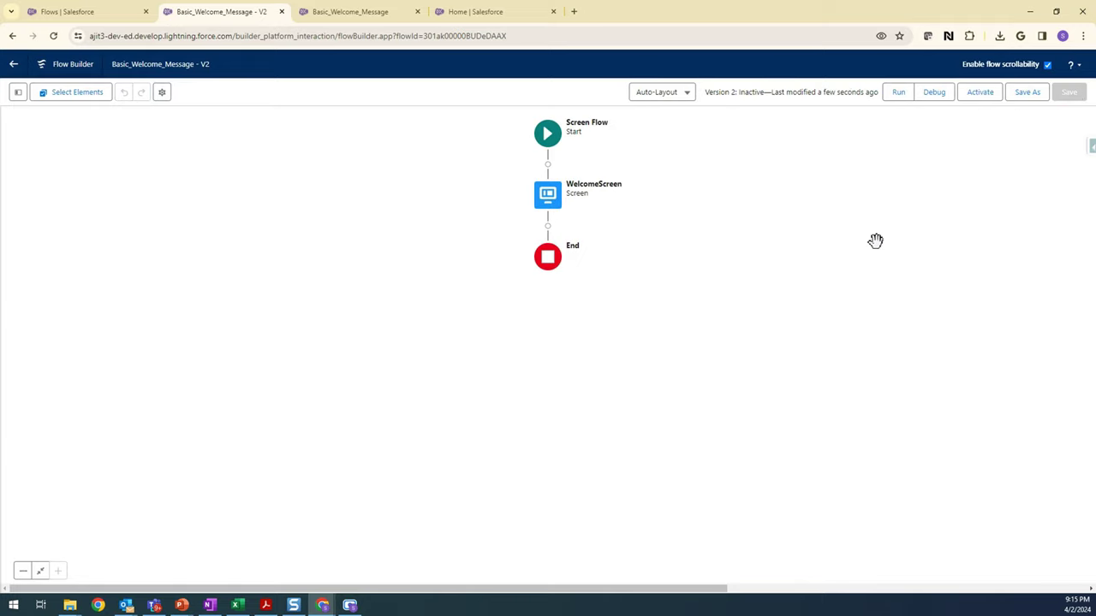
{"action": "left_click", "coordinate": [981, 94]}
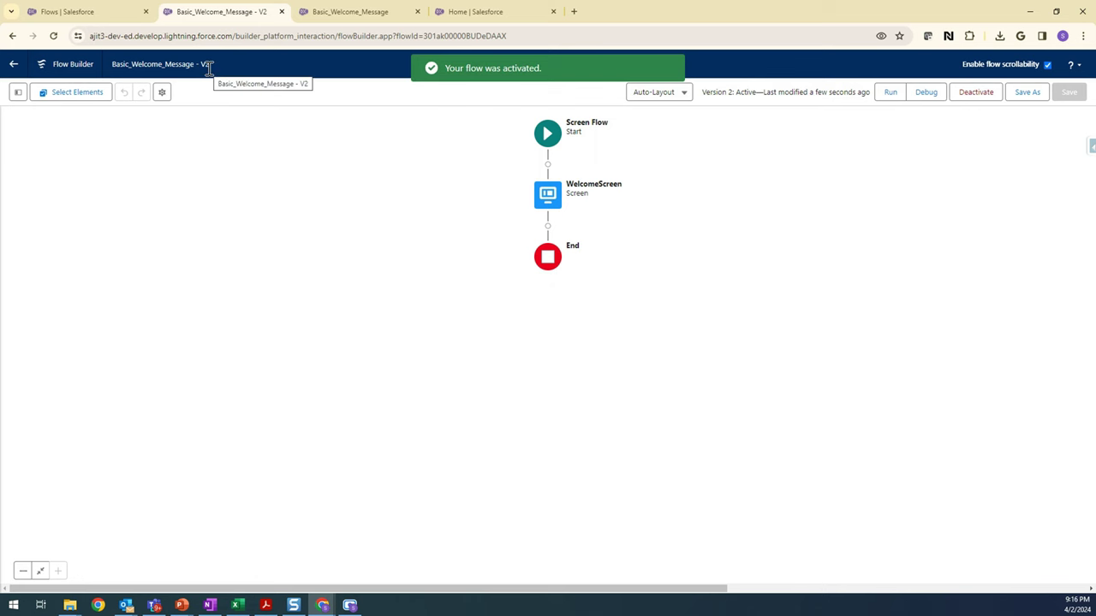
{"action": "left_click", "coordinate": [501, 8]}
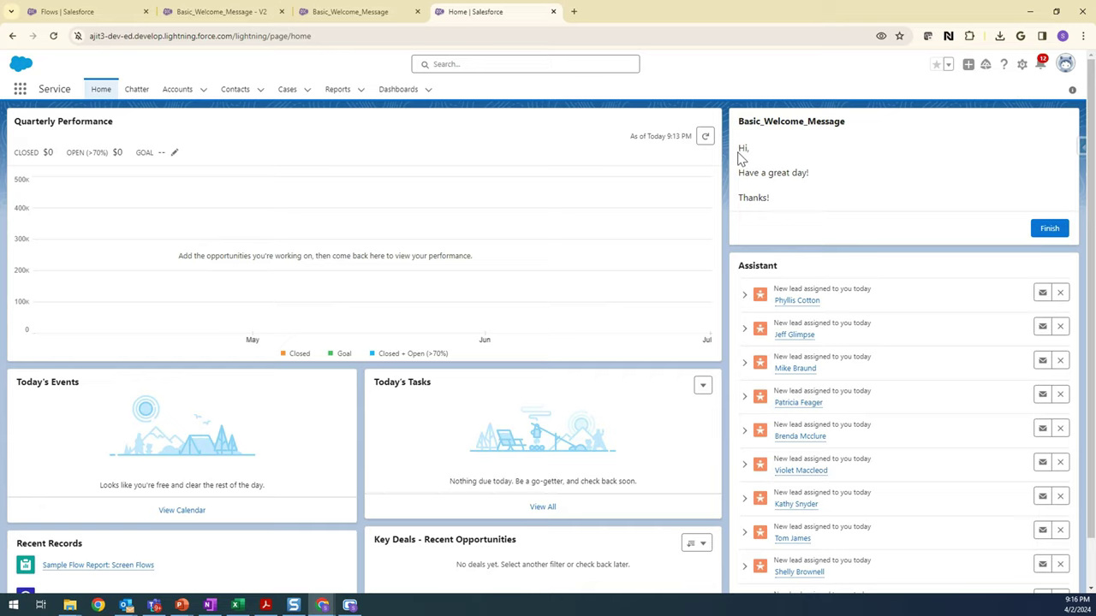
- Reload the Service home page and check that the greeting shows the user's first name
{"action": "left_click", "coordinate": [53, 35]}
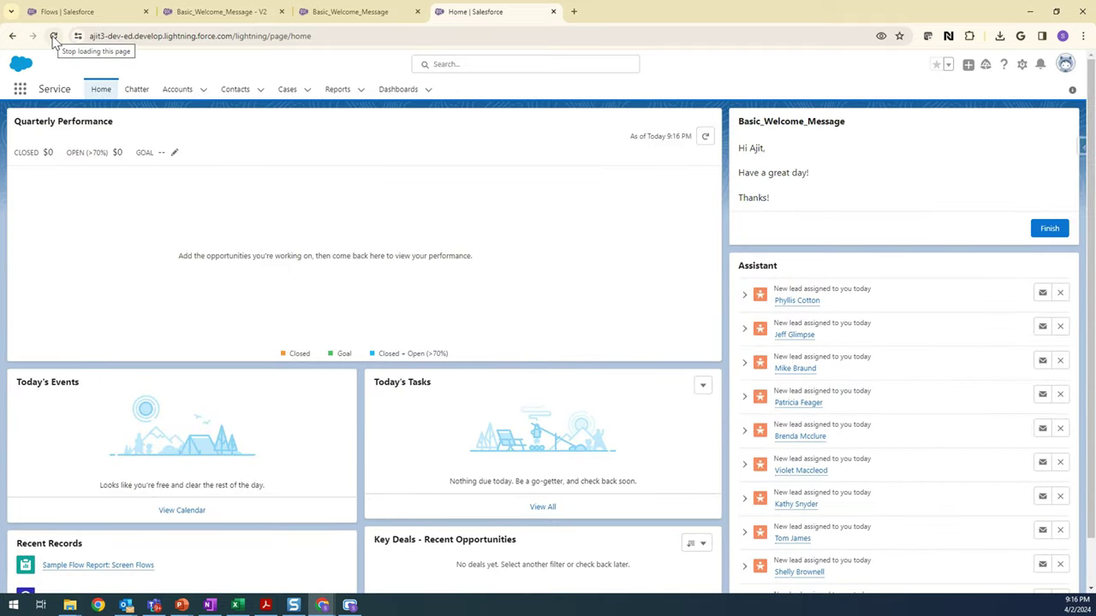
{"action": "double_click", "coordinate": [756, 148]}
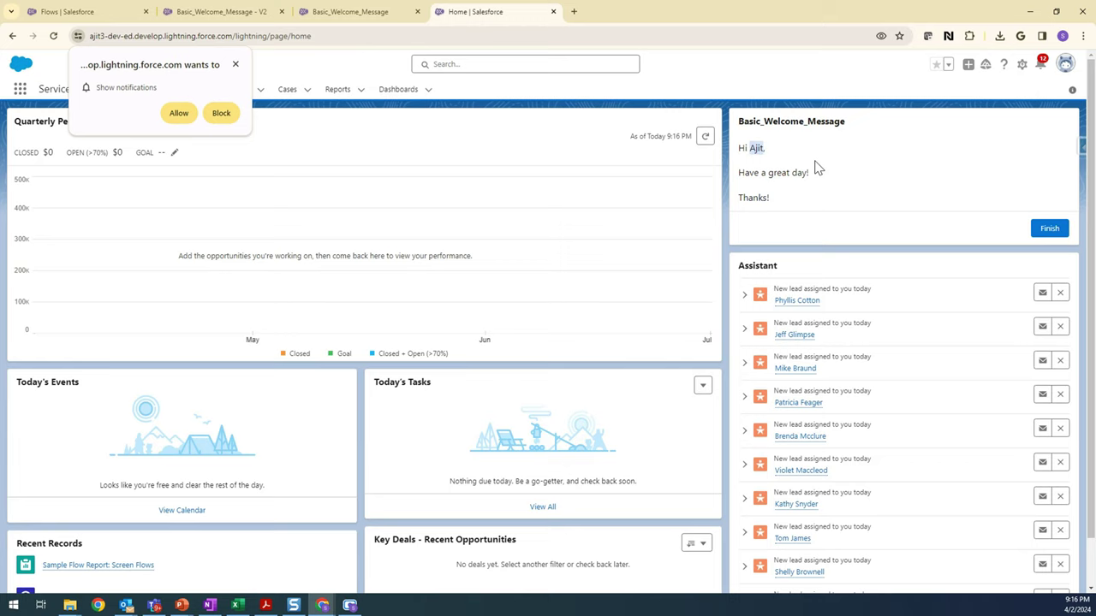
{"action": "left_click", "coordinate": [800, 206]}
- In the V2 flow, open the WelcomeScreen's Welcome_Message text and highlight the {!$User.FirstName} merge field
{"action": "left_click", "coordinate": [252, 10]}
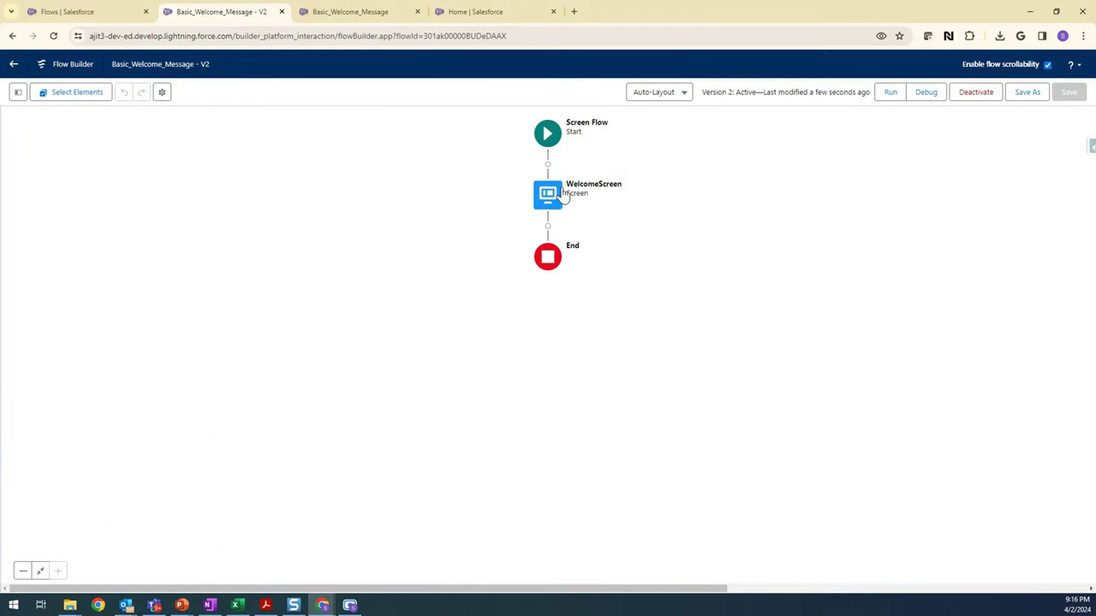
{"action": "double_click", "coordinate": [549, 196]}
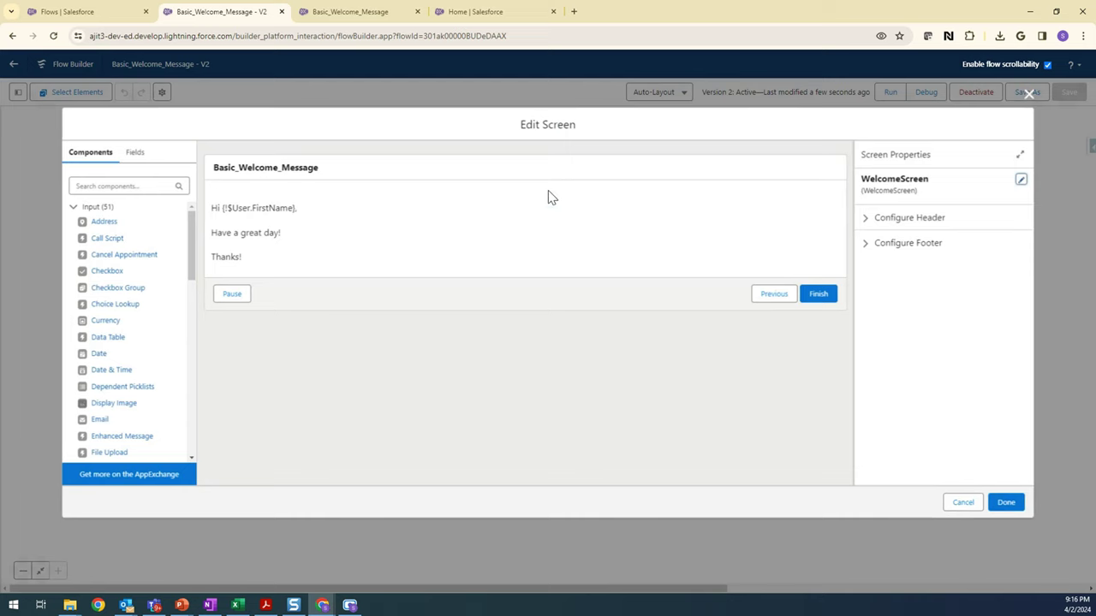
{"action": "left_click", "coordinate": [283, 235]}
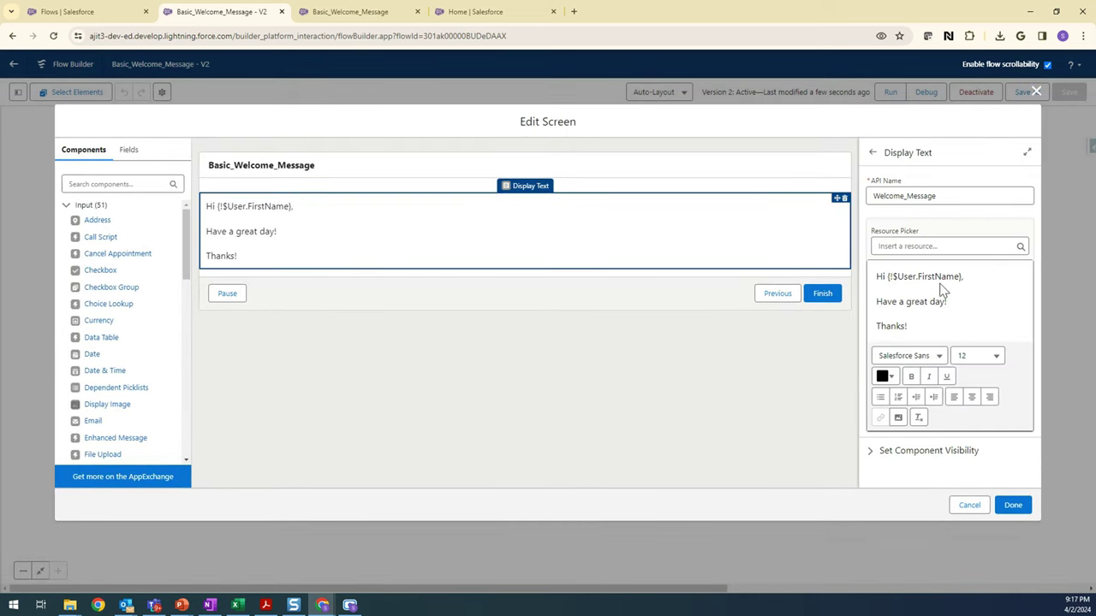
{"action": "left_click_drag", "start_coordinate": [886, 276], "coordinate": [962, 276]}
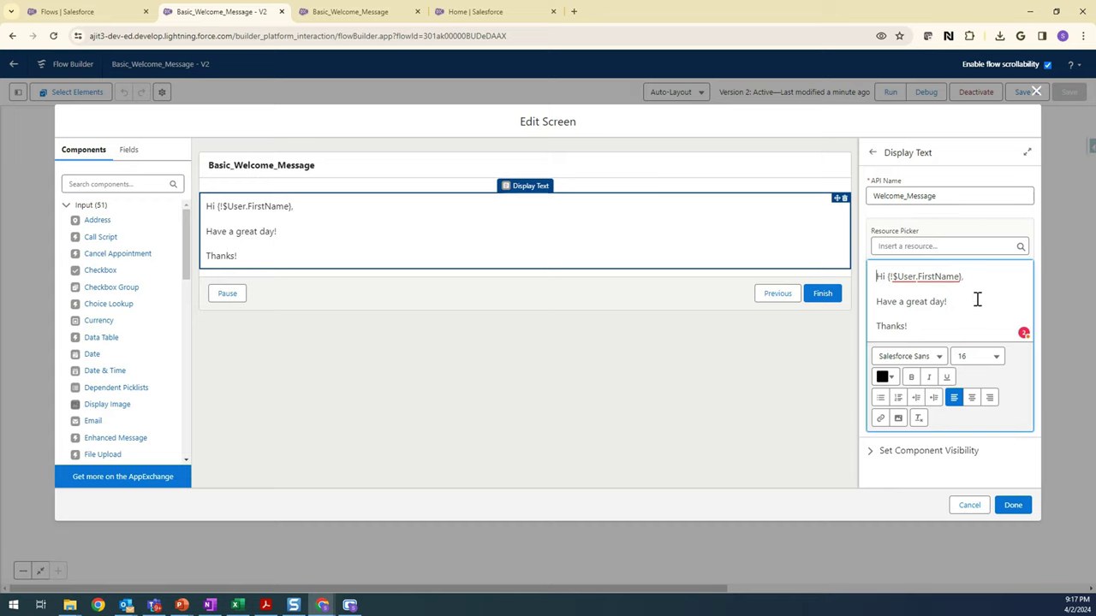
{"action": "key", "text": "Home"}
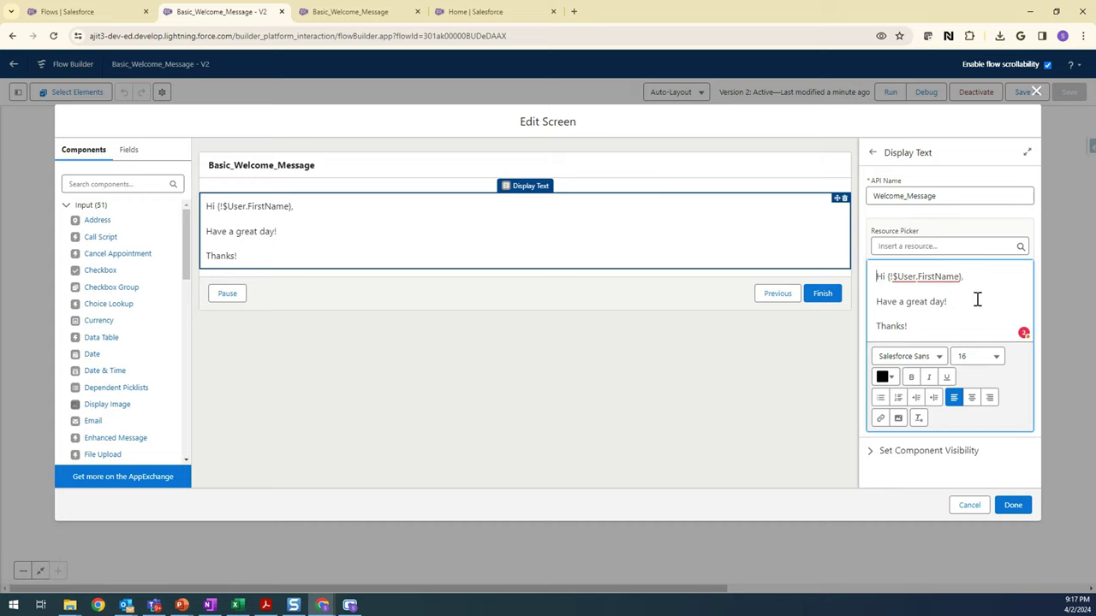